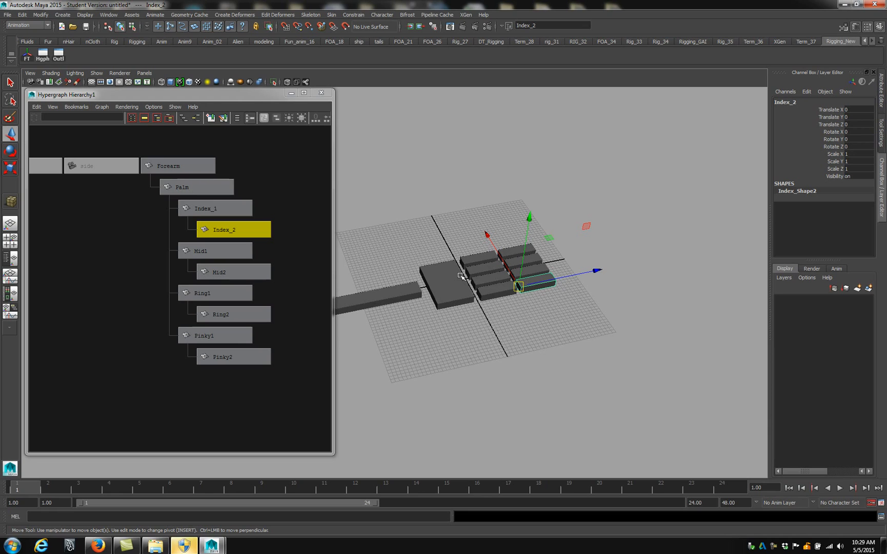
Add the NURBS Circle creation command to the Rigging_New shelf
left_click_drag(444, 243, 277, 240, "alt")
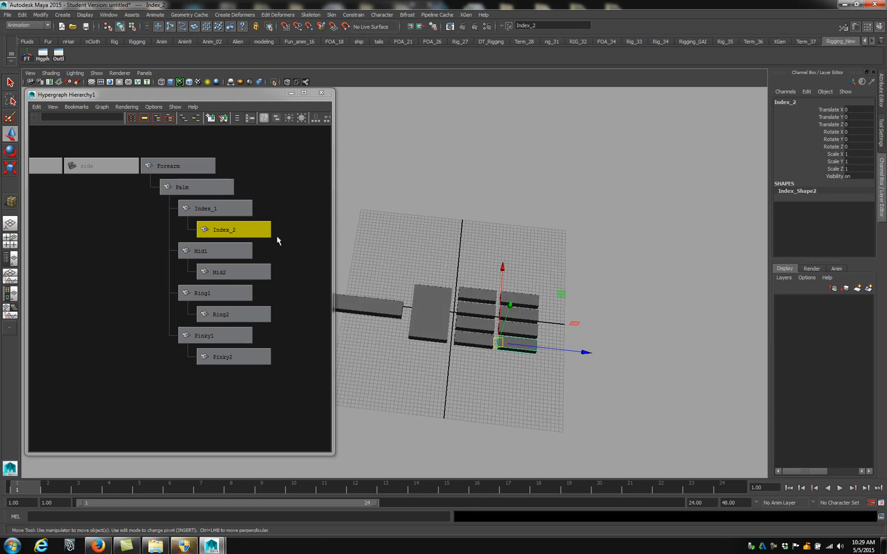
left_click_drag(444, 302, 218, 88, "alt")
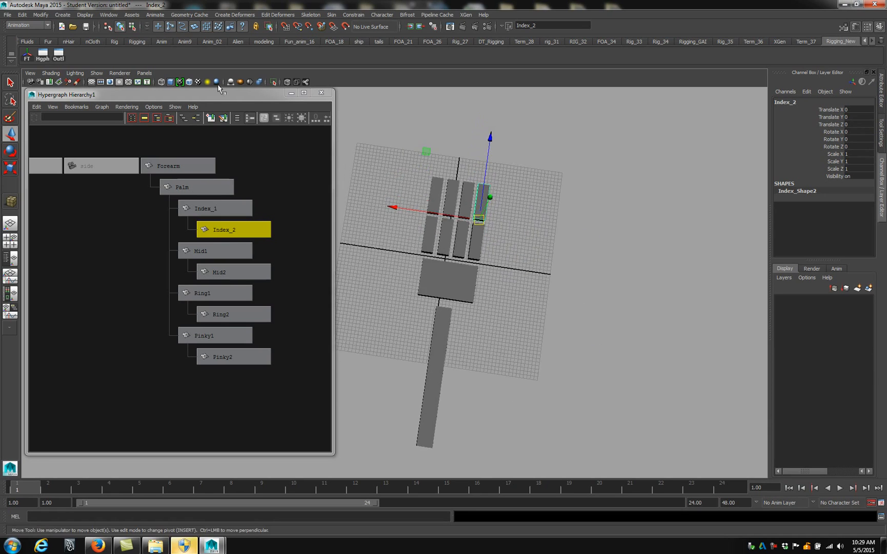
left_click(41, 15)
mouse_move(64, 17)
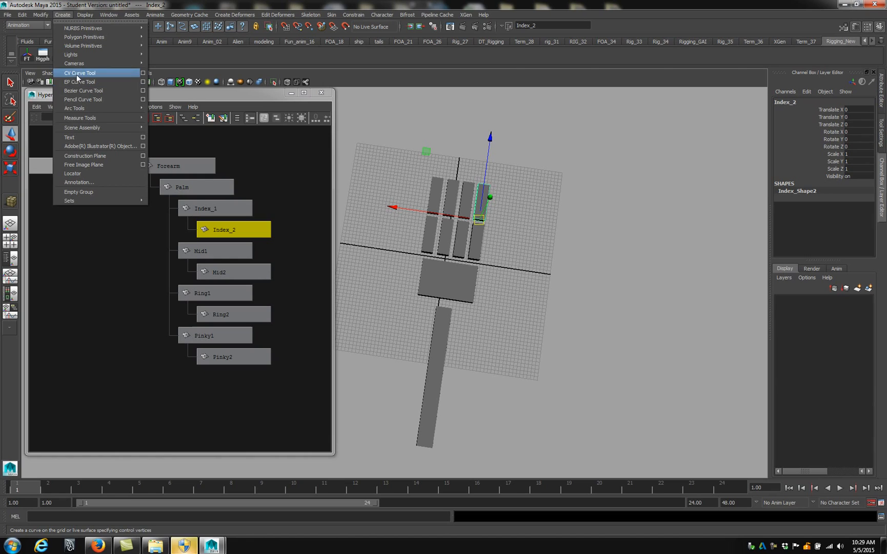
mouse_move(87, 29)
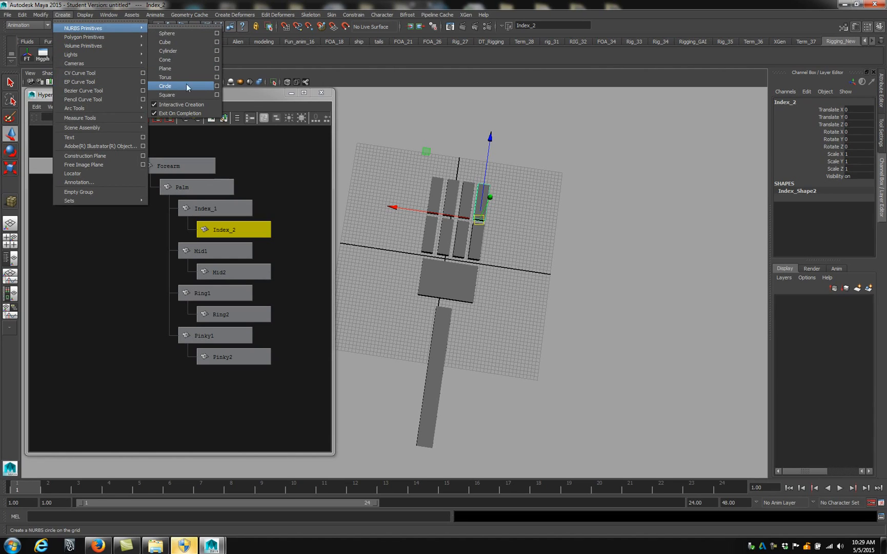
left_click(168, 86)
Draw a NURBS circle on the grid beside the fingers and move it to about X -98.8, Z 46.5
left_click(76, 56)
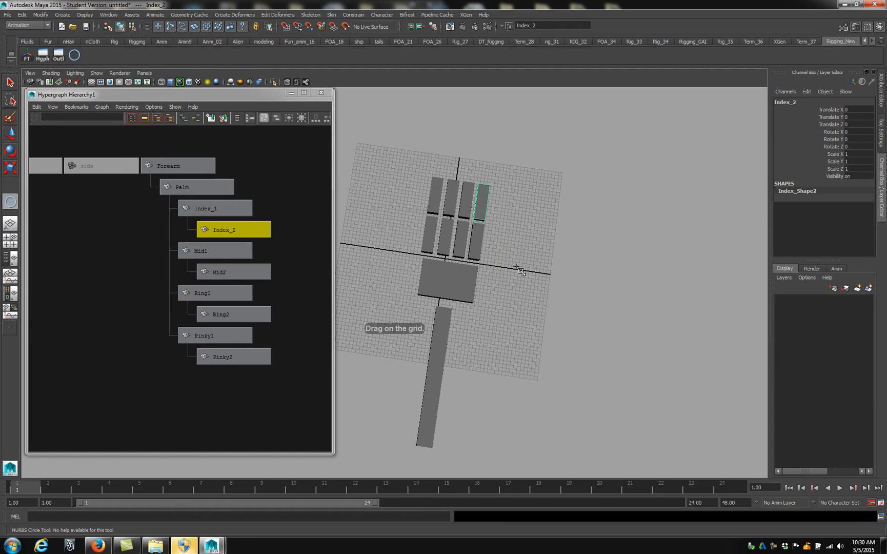
left_click_drag(515, 265, 529, 281)
left_click_drag(521, 217, 533, 190)
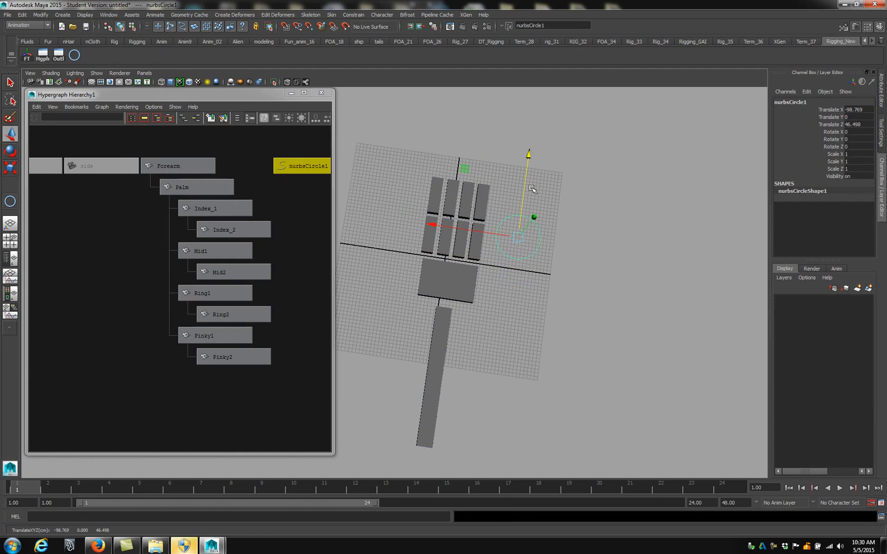
Draw a NURBS square on the open grid area beside the palm
mouse_move(526, 260)
left_mouse_down("alt")
mouse_move(518, 287)
mouse_move(522, 254)
mouse_move(530, 254)
left_mouse_up("alt")
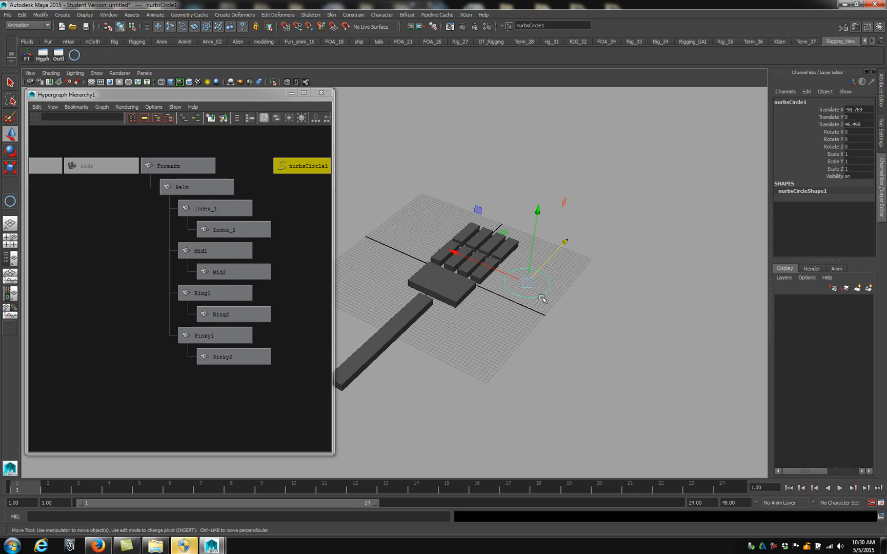
left_click_drag(525, 313, 430, 268, "alt")
left_click_drag(482, 277, 548, 303, "alt")
left_click_drag(452, 251, 527, 310, "alt")
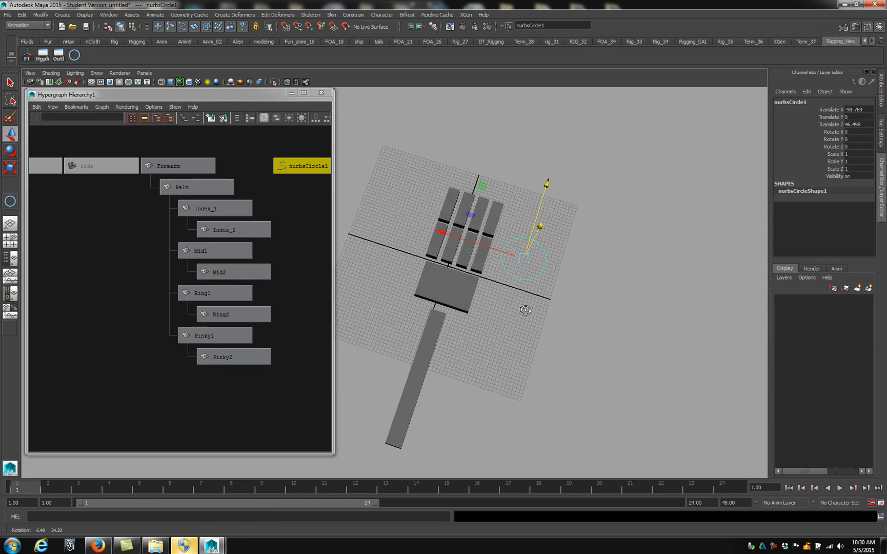
left_click(46, 16)
mouse_move(64, 16)
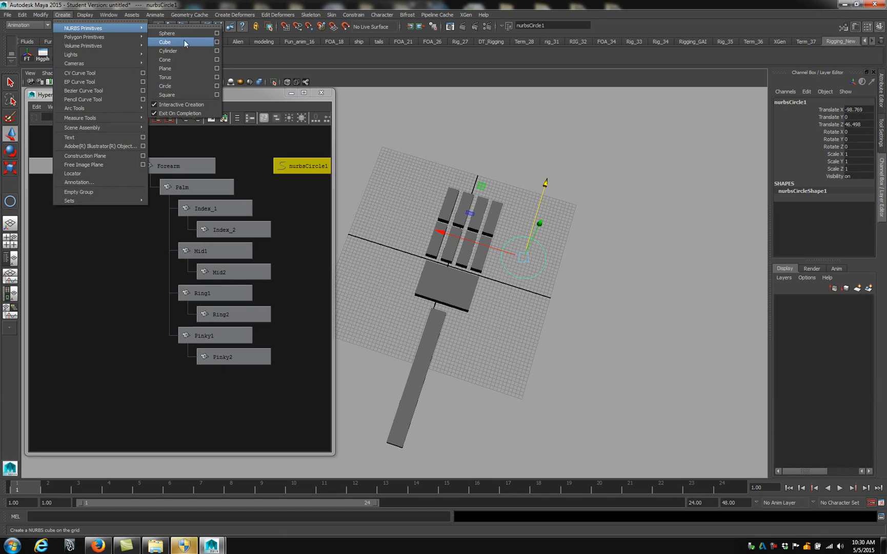
left_click(176, 97)
middle_click_drag(422, 203, 485, 205, "alt")
left_click_drag(414, 243, 438, 290)
middle_click_drag(439, 295, 428, 306, "alt")
right_click_drag(428, 306, 468, 282, "alt")
left_click(526, 191)
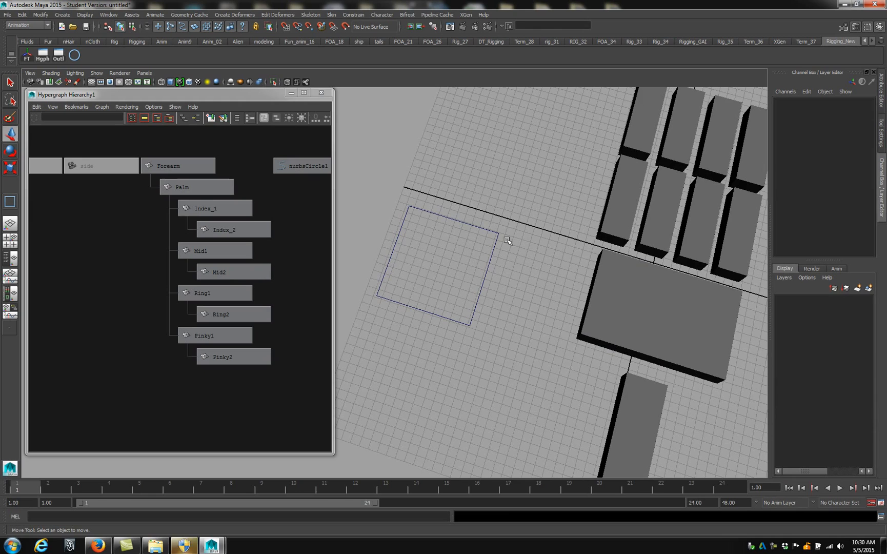
Pull the square's four side curves apart, offsetting the right one about 17.2 in X and the bottom one about -23.7 in Z
left_click(480, 292)
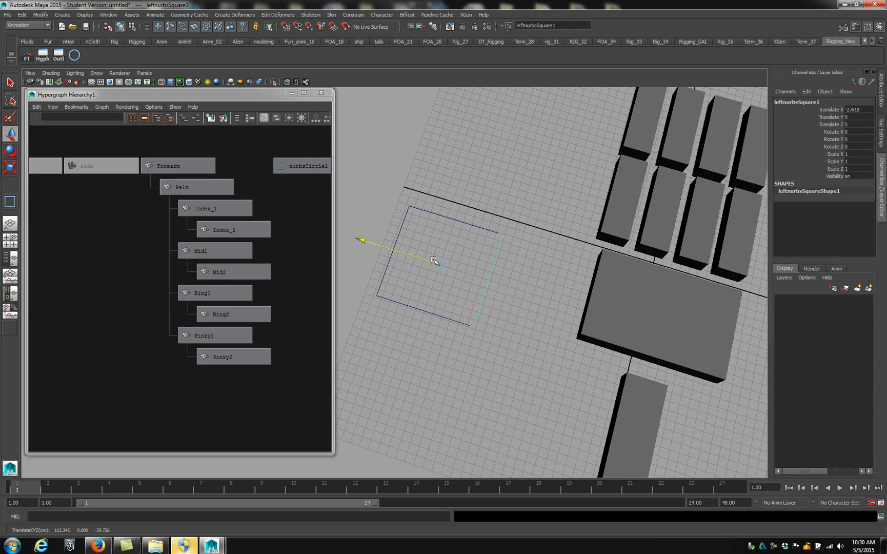
left_click(442, 217)
left_click_drag(463, 190, 471, 168)
left_click(392, 254)
left_click_drag(396, 249, 369, 240)
left_click_drag(428, 327, 453, 289)
left_click_drag(454, 238, 364, 362)
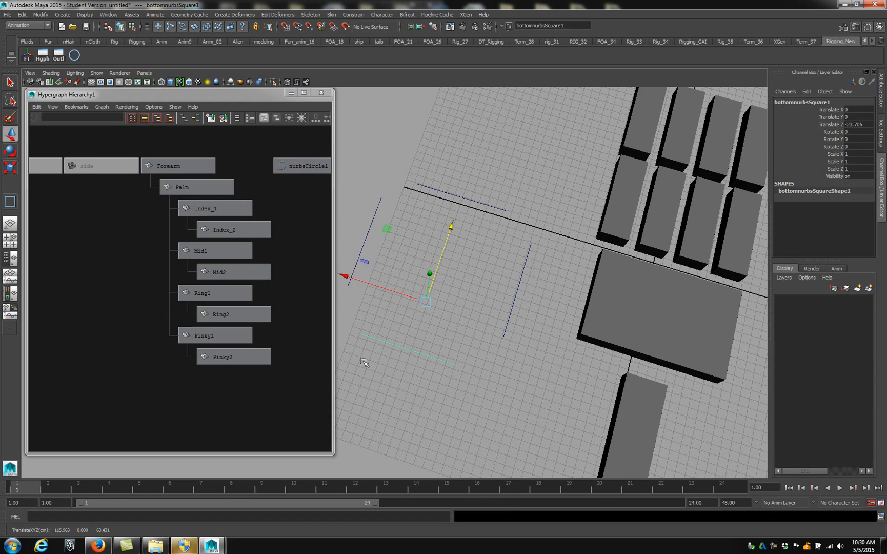
Select each of the square's four side curves in the hierarchy to examine how the shape is built
key("f")
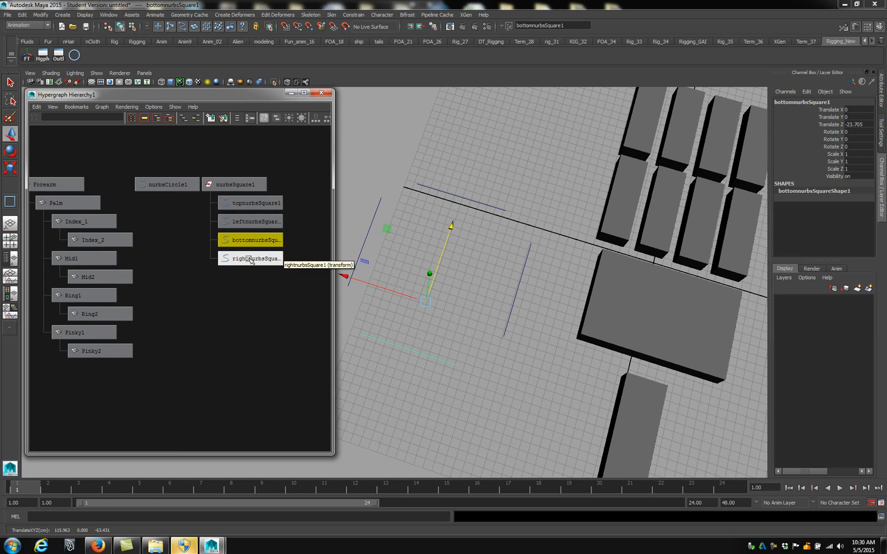
left_click(249, 203)
left_click(249, 221)
left_click(249, 240)
left_click(250, 258)
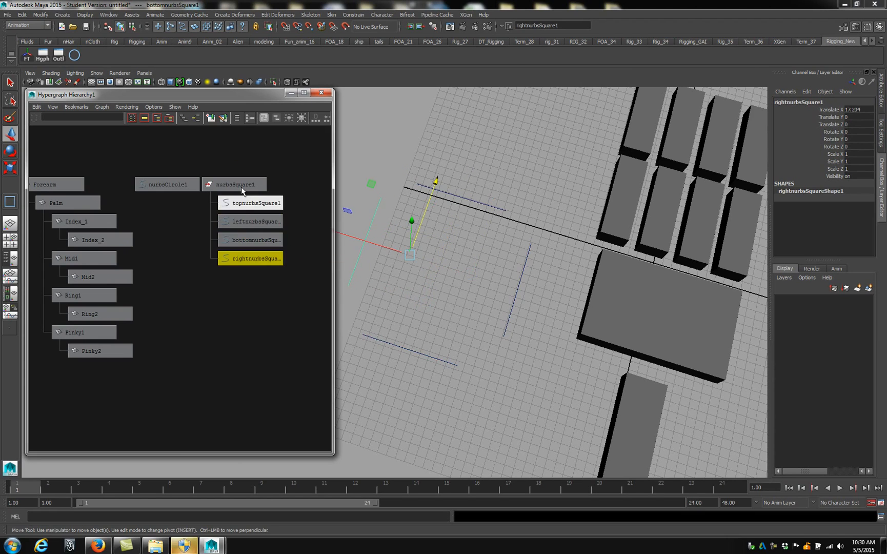
Move the nurbsSquare1 group to about X 133.3, Z -42.7, and delete it
left_click(233, 182)
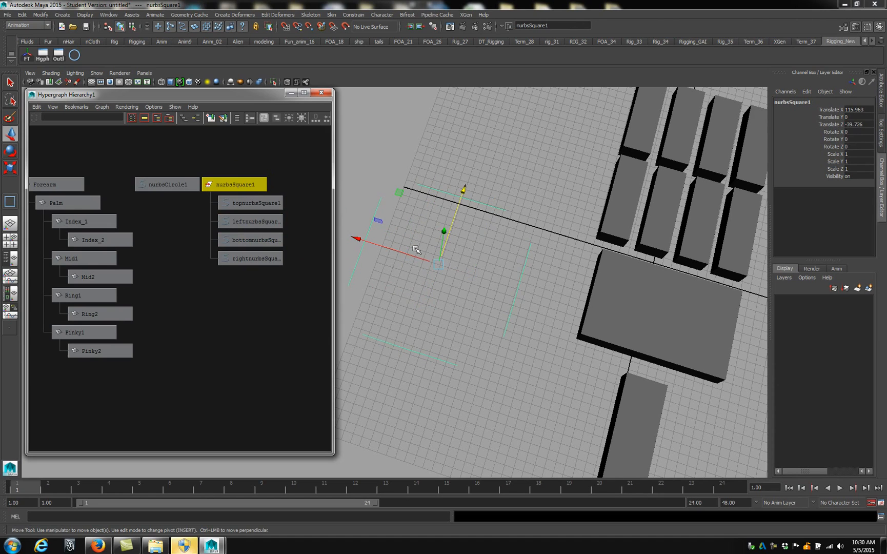
left_click_drag(437, 261, 408, 255)
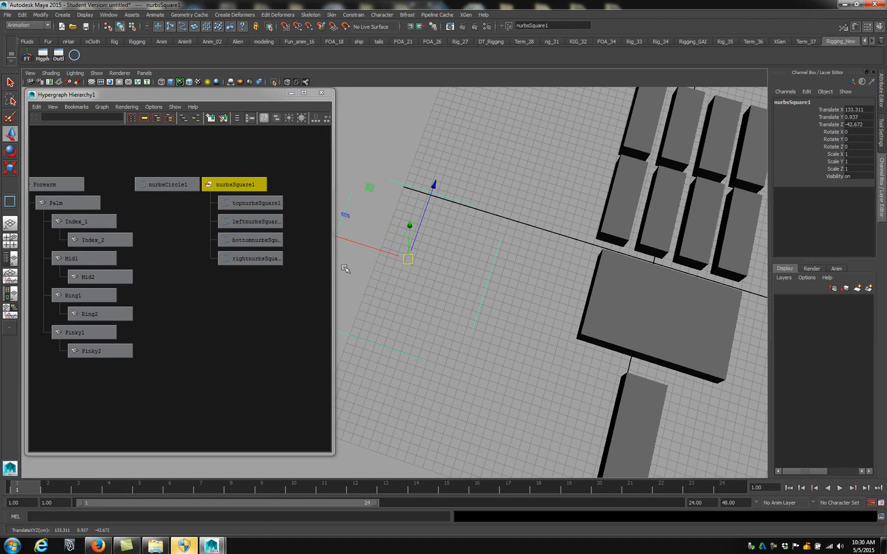
middle_click_drag(428, 247, 472, 250, "alt")
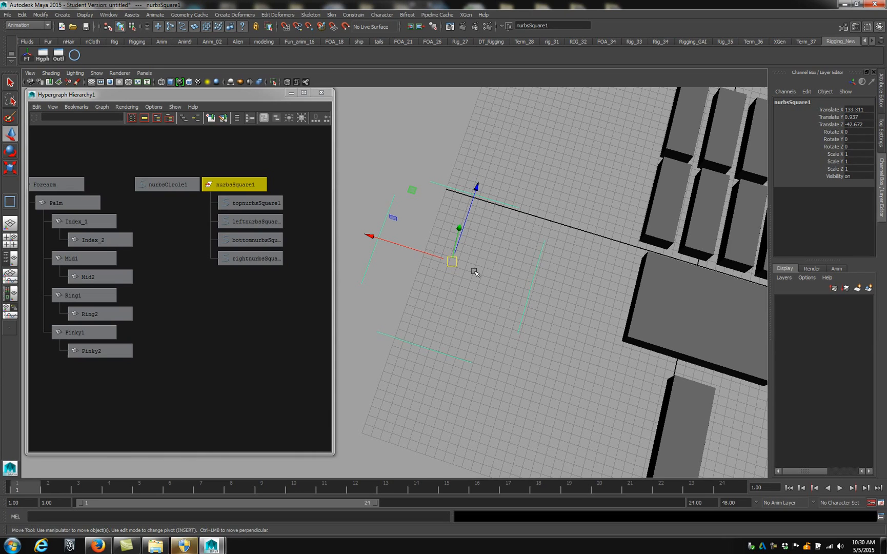
key("Delete")
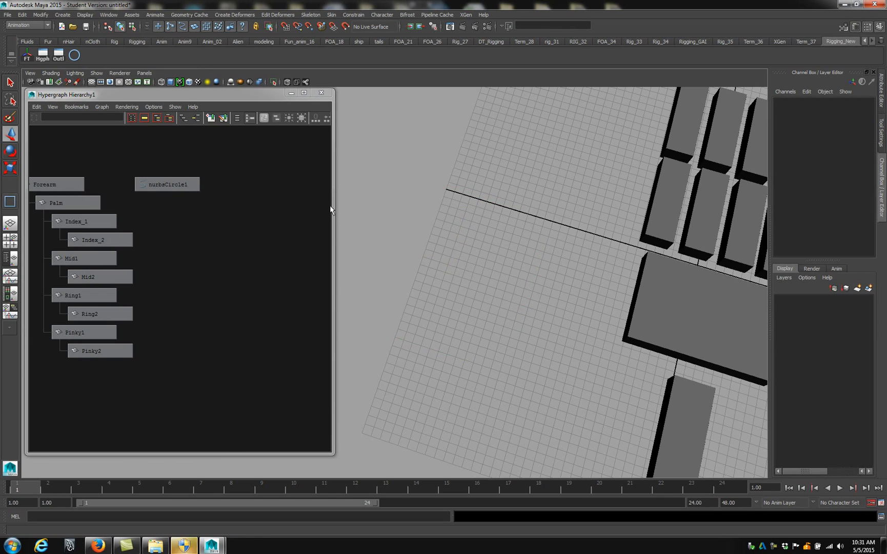
Add the CV Curve Tool with its options to the Rigging_New shelf
middle_click_drag(543, 260, 482, 246, "alt")
right_click_drag(483, 246, 495, 234, "alt")
left_click_drag(496, 233, 528, 259, "alt")
middle_click_drag(528, 259, 570, 279, "alt")
scroll(549, 257, "up", 5)
mouse_move(517, 293)
middle_mouse_down("alt")
mouse_move(489, 361)
mouse_move(507, 304)
middle_mouse_up("alt")
scroll(503, 329, "up", 4)
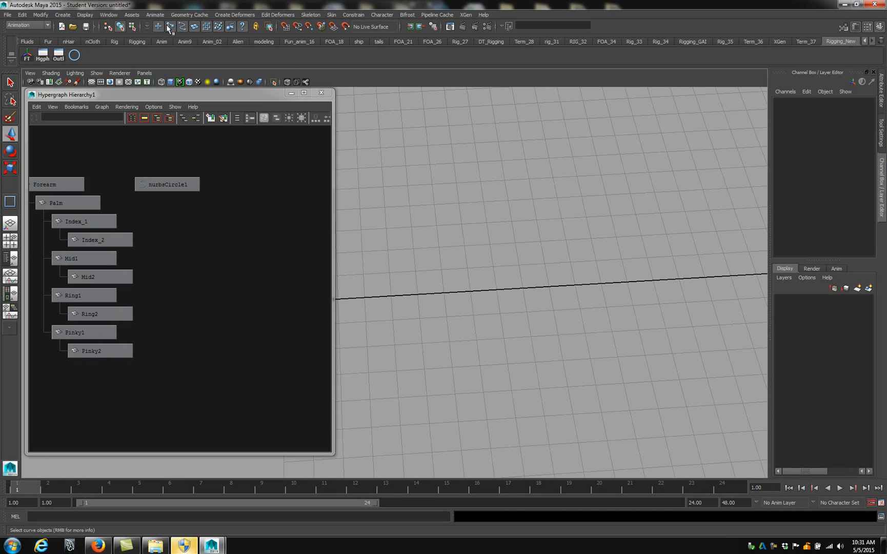
left_click(41, 16)
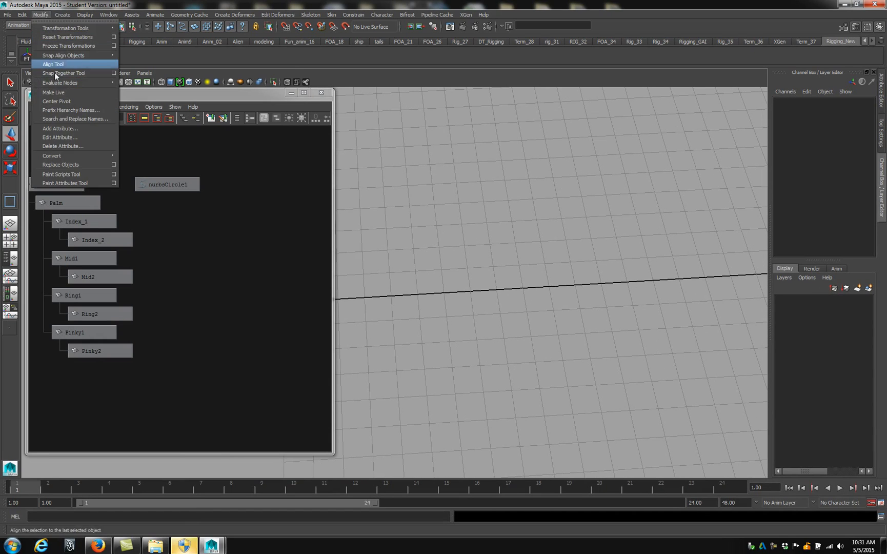
left_click(62, 15)
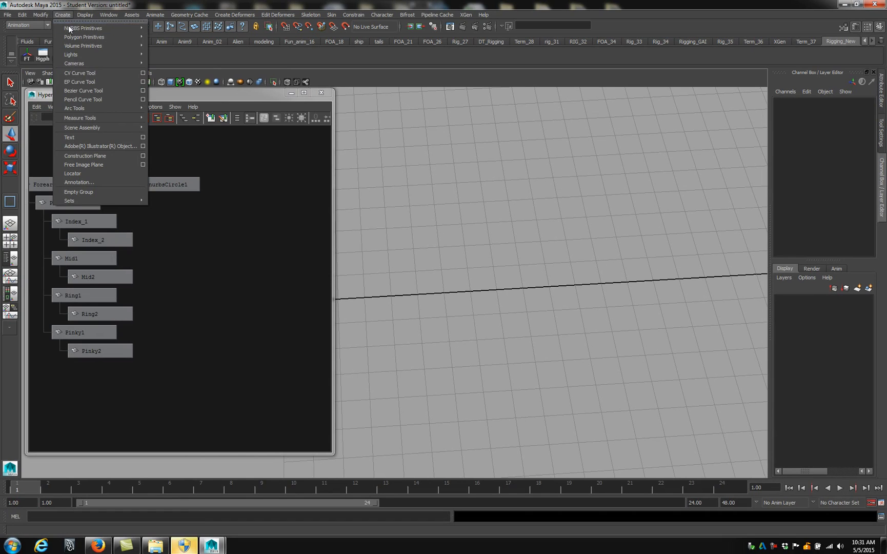
left_click(143, 73)
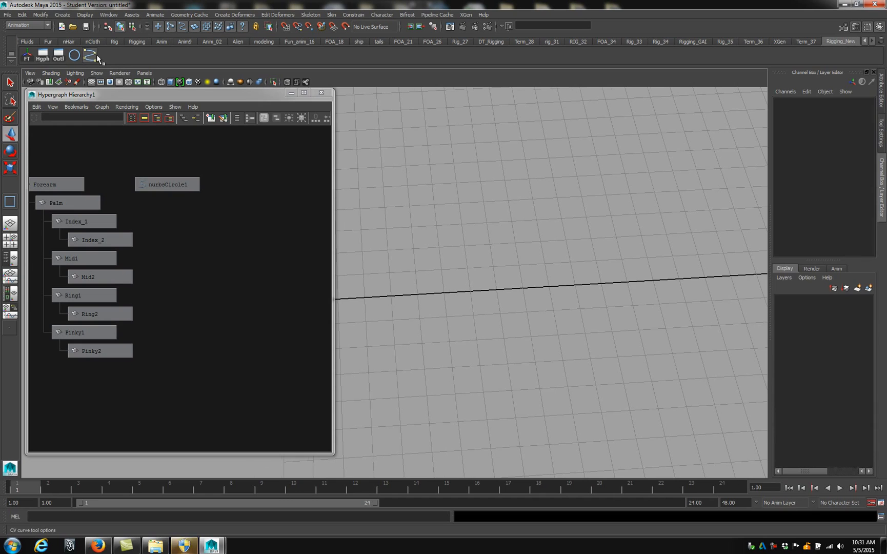
Activate the CV Curve Tool with curve degree 3 Cubic and enable snapping to grids
left_click_drag(471, 185, 462, 258, "alt")
left_click(757, 116)
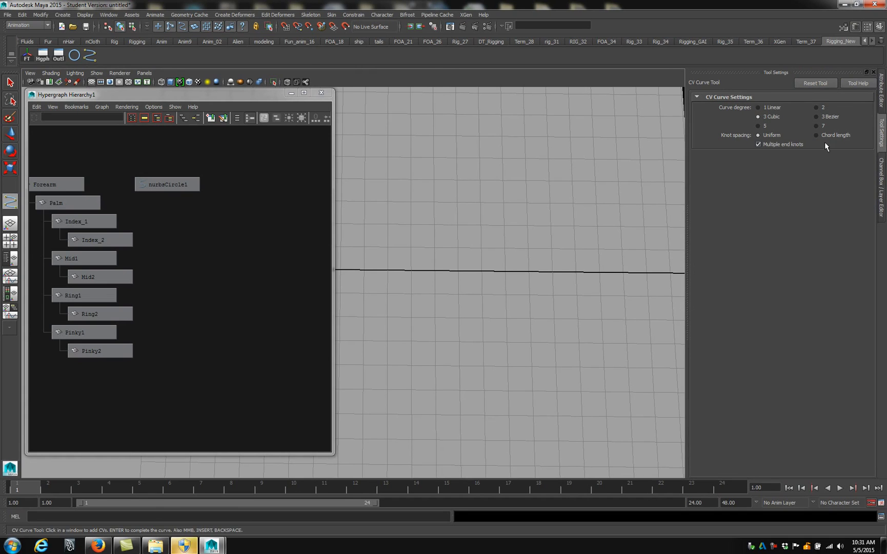
left_click(287, 28)
Draw a closed cubic curve through the corners of one grid cell, and delete it
left_click(434, 248)
left_click(435, 268)
left_click(459, 249)
scroll(459, 248, "up", 3)
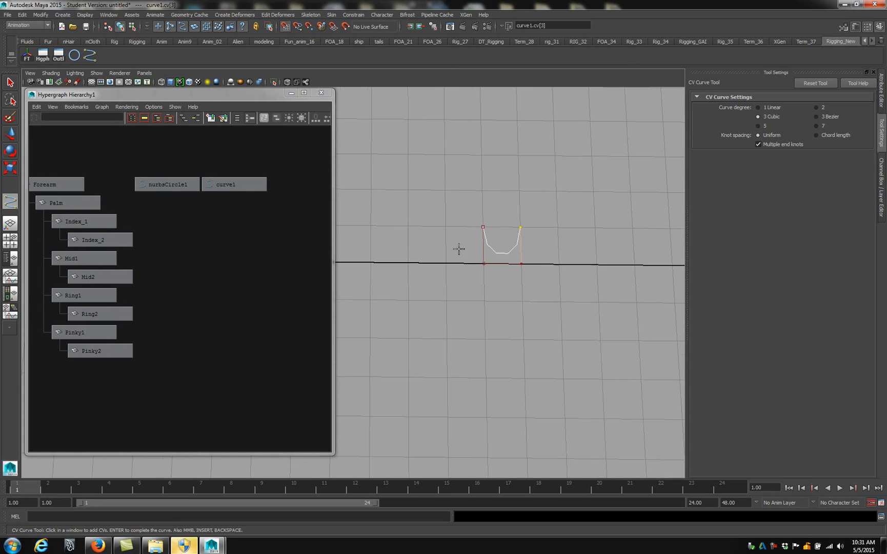
left_click(483, 227)
key("Return")
key("w")
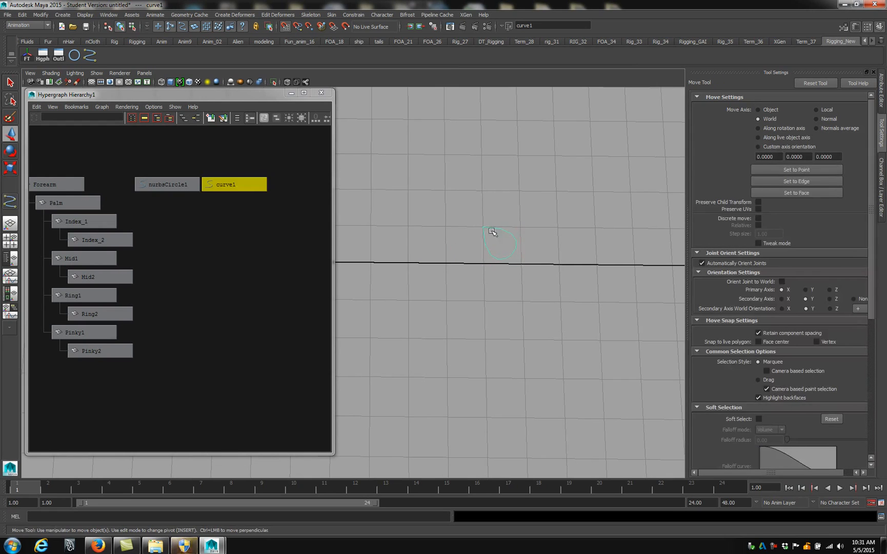
middle_click_drag(466, 298, 415, 340, "alt")
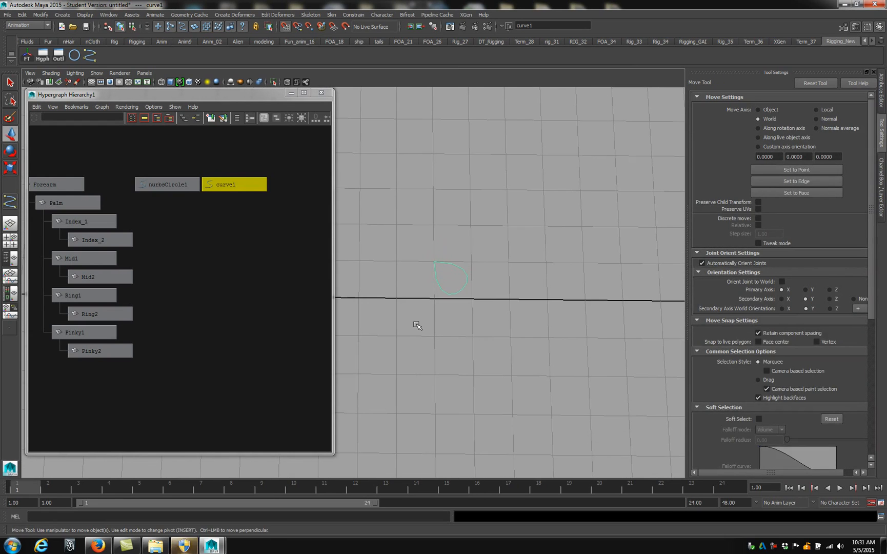
key("Delete")
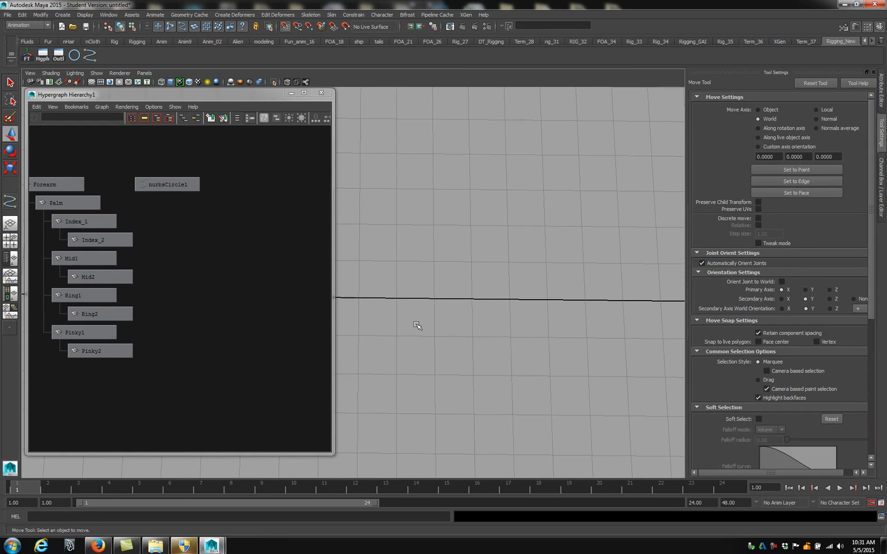
Draw a closed square curve around one grid cell using the CV Curve Tool set to 1 Linear
left_click(91, 55)
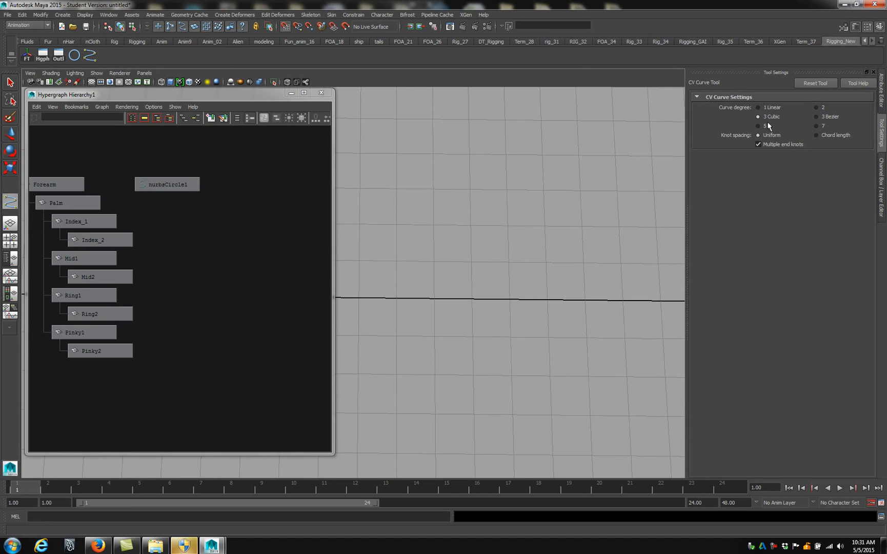
left_click(757, 107)
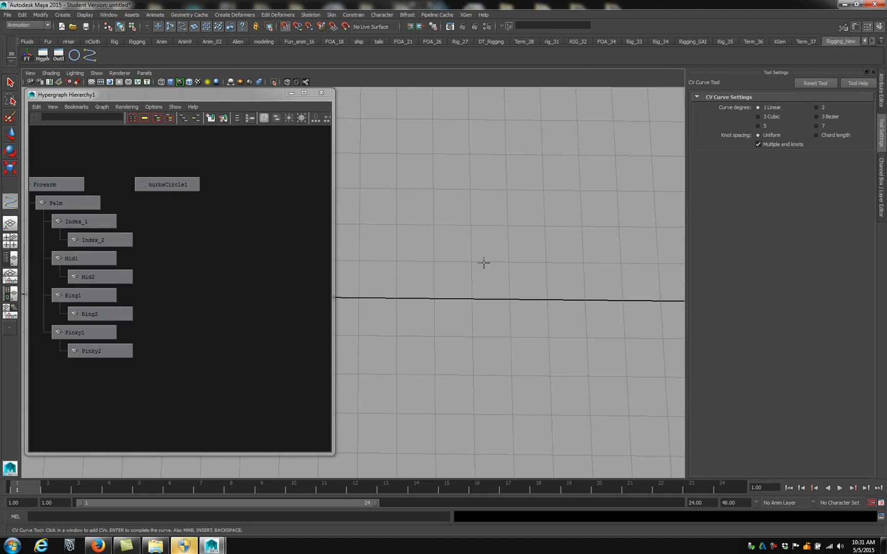
left_click(471, 262)
left_click(472, 299)
left_click(509, 299)
left_click(509, 263)
key("Return")
key("w")
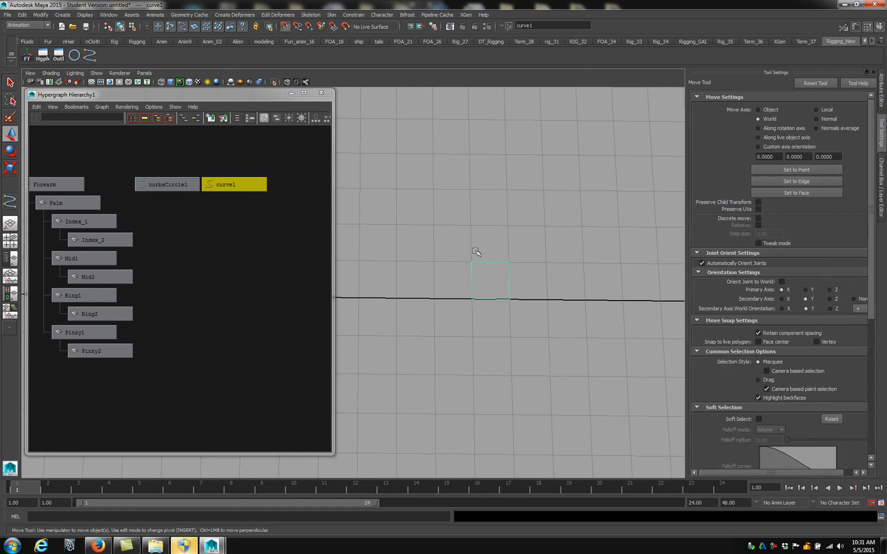
Add the Center Pivot command to the Rigging_New shelf
scroll(509, 226, "down", 3)
left_click_drag(509, 226, 566, 227, "alt")
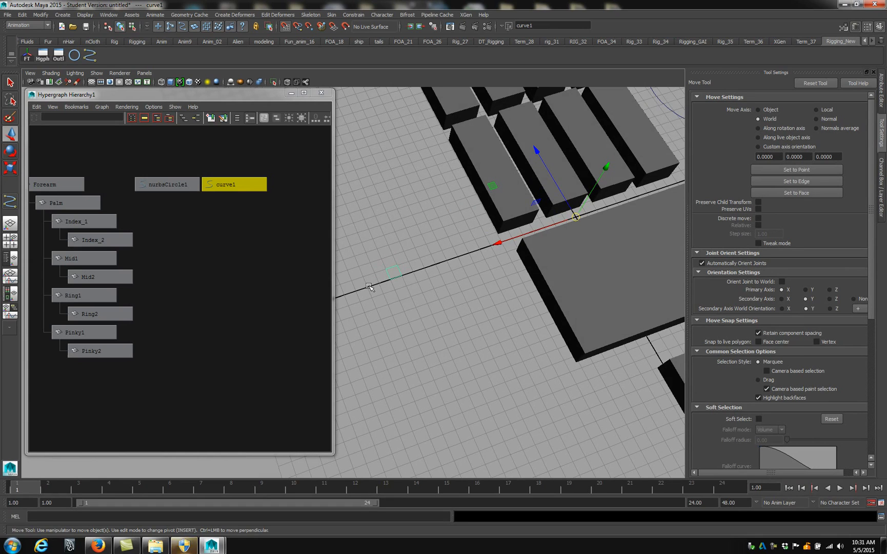
left_click(22, 15)
mouse_move(41, 14)
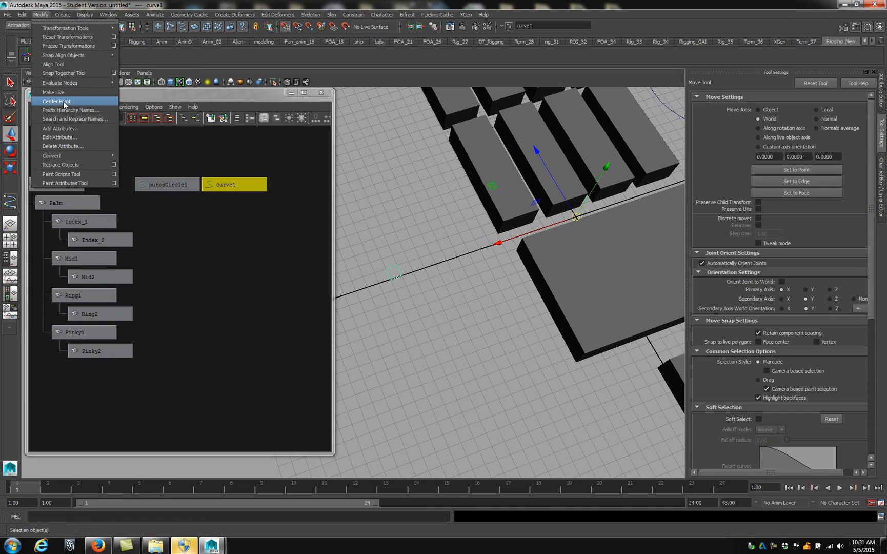
left_click(77, 100, "ctrl+shift")
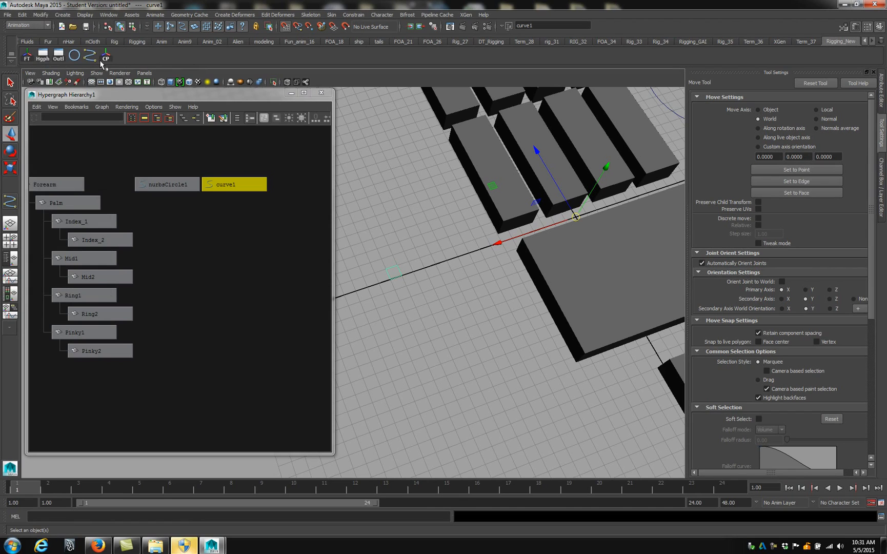
Center the square curve's pivot, and reorder the shelf so Center Pivot follows the FT shortcut
left_click(108, 57)
key("f")
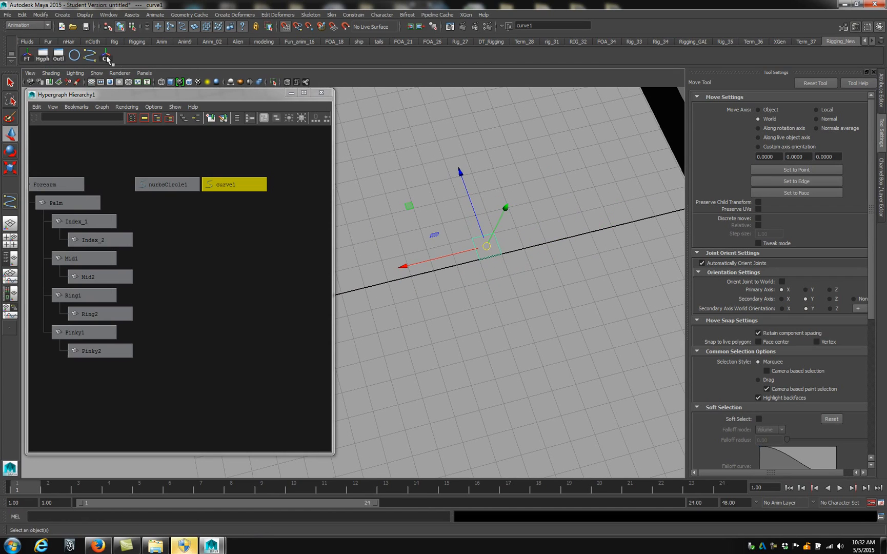
middle_click_drag(106, 58, 41, 60)
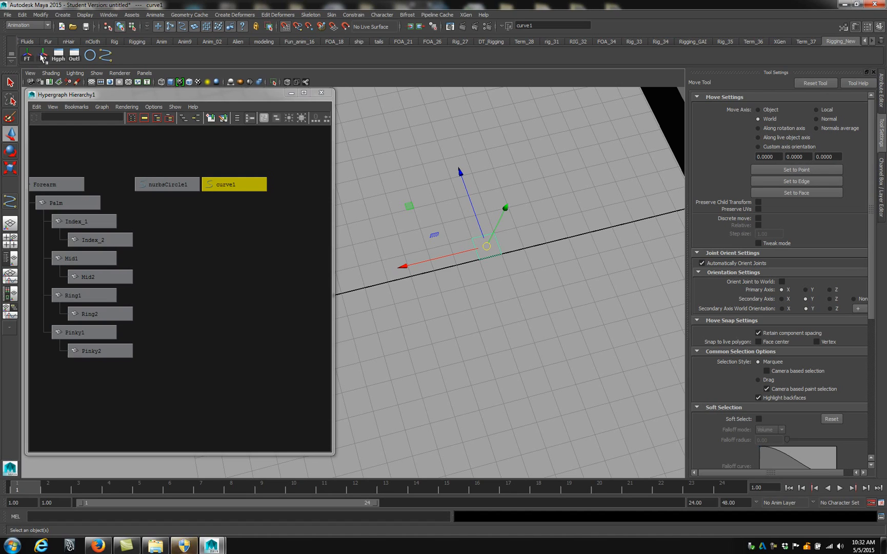
Start the linear CV Curve Tool for another curve, switch to the four-view layout, and minimize the Hypergraph window
left_click(510, 251)
mouse_move(510, 251)
left_mouse_down("alt")
mouse_move(493, 247)
mouse_move(500, 214)
mouse_move(518, 254)
mouse_move(509, 256)
left_mouse_up("alt")
middle_click_drag(508, 256, 468, 257, "alt")
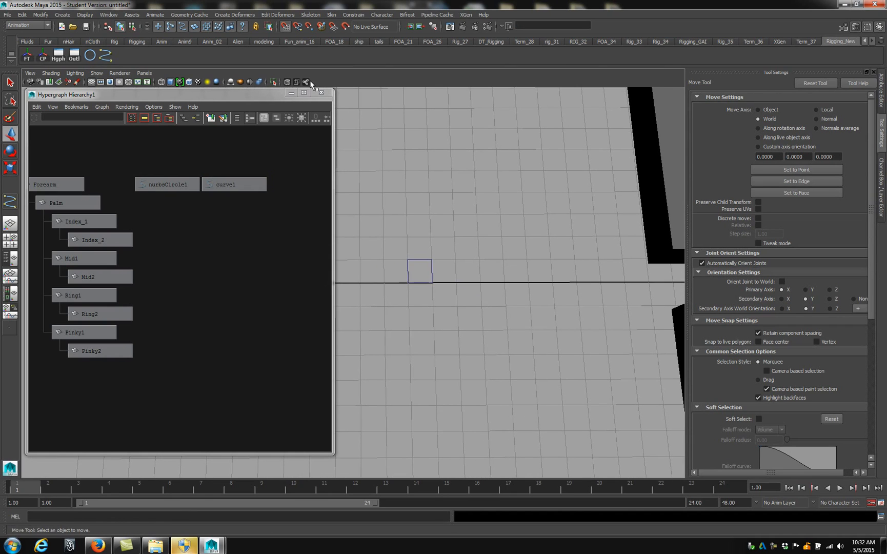
left_click(105, 55)
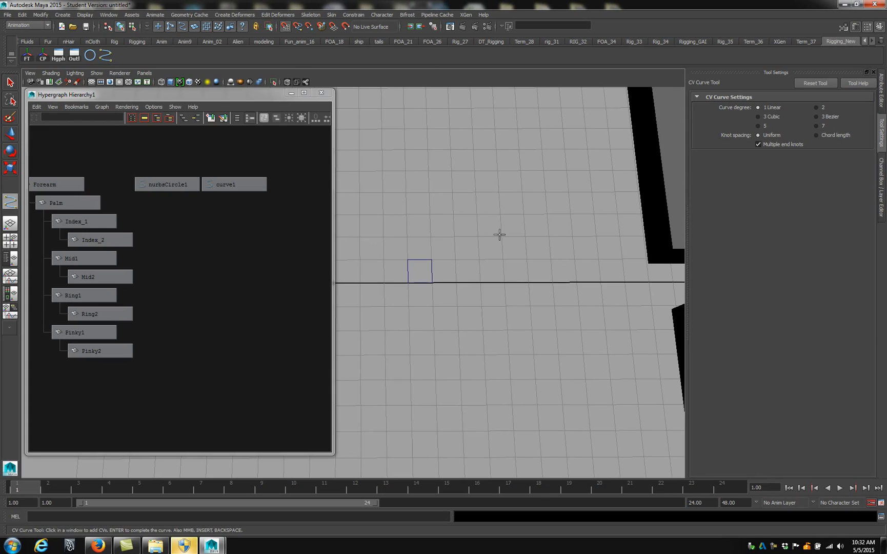
key("space")
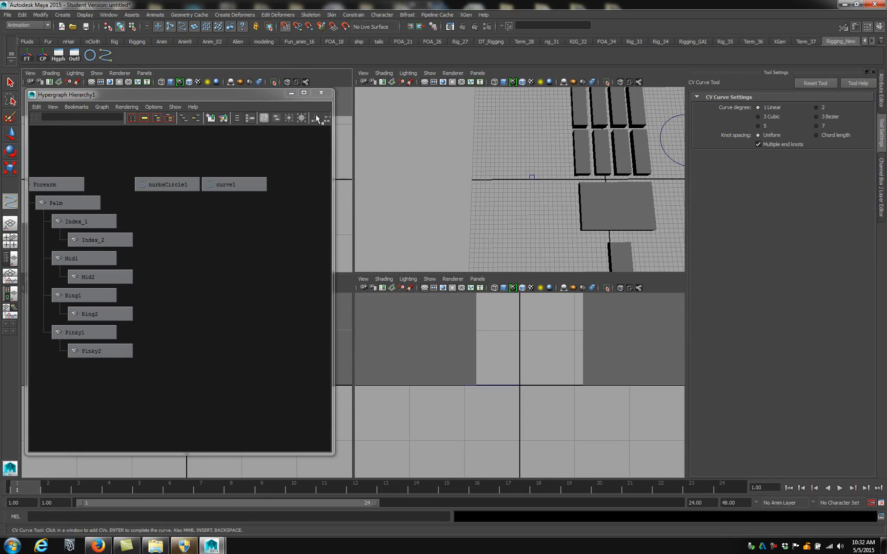
left_click(291, 93)
Draw the cube curve's closed base square around one grid cell in the perspective view
left_click_drag(465, 228, 504, 217, "alt")
scroll(504, 218, "up", 8)
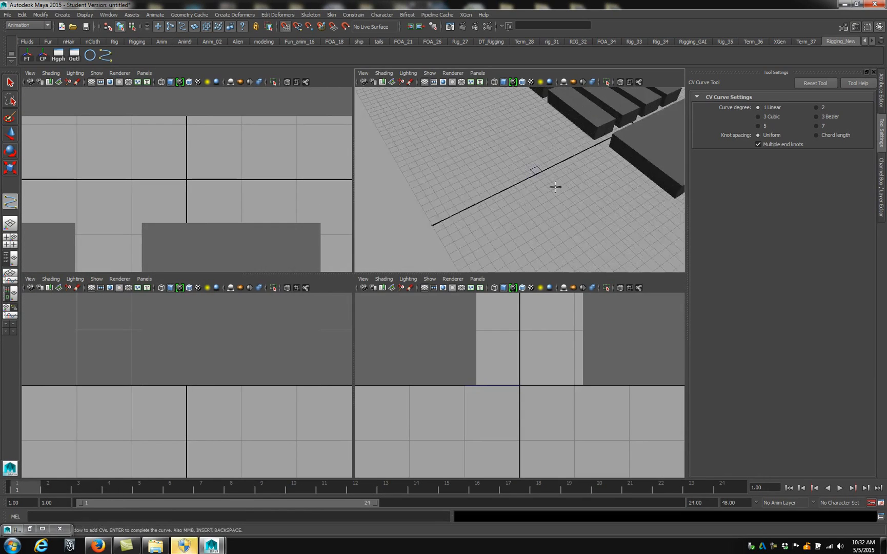
left_click(469, 191)
left_click(491, 180)
left_click(503, 196)
left_click(480, 208)
left_click(469, 190)
Continue the curve in the front view, drawing the cube's first upright face one grid cell high and back down to the base
key("space")
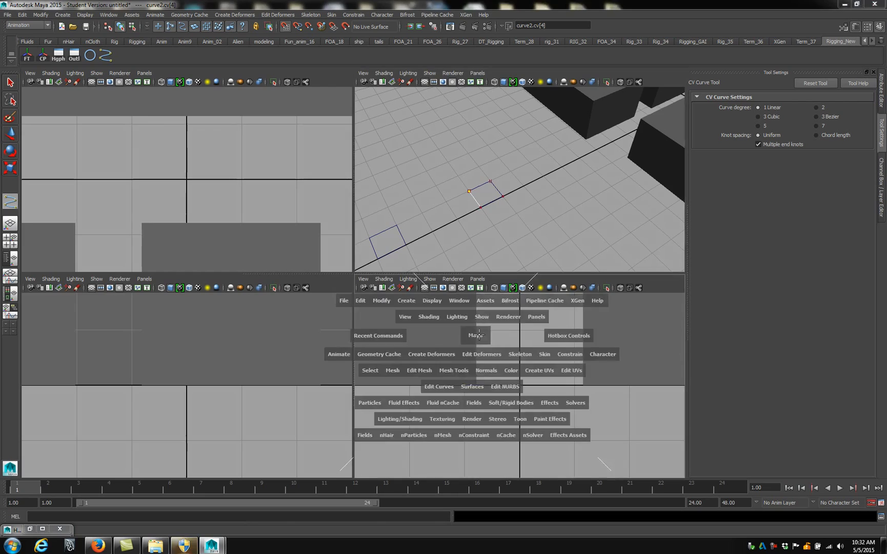
key("f")
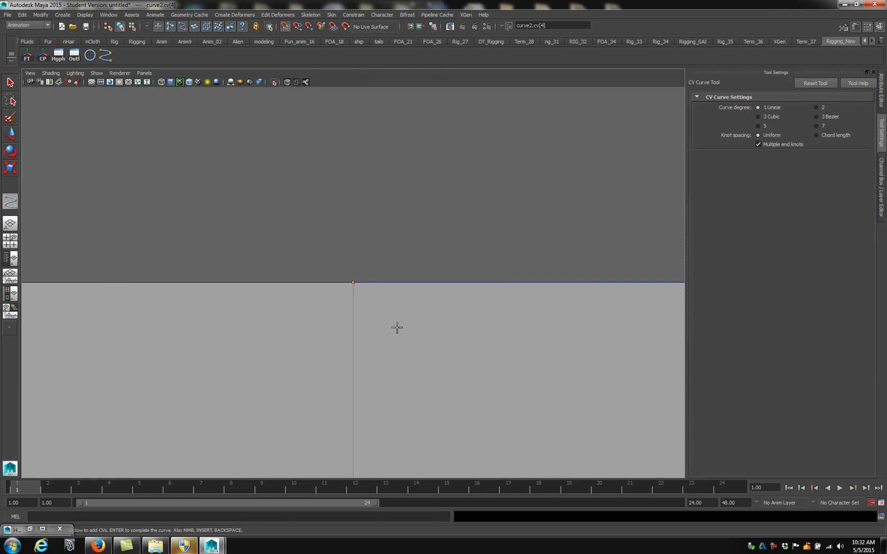
scroll(396, 311, "down", 4)
middle_click_drag(371, 238, 420, 209, "alt")
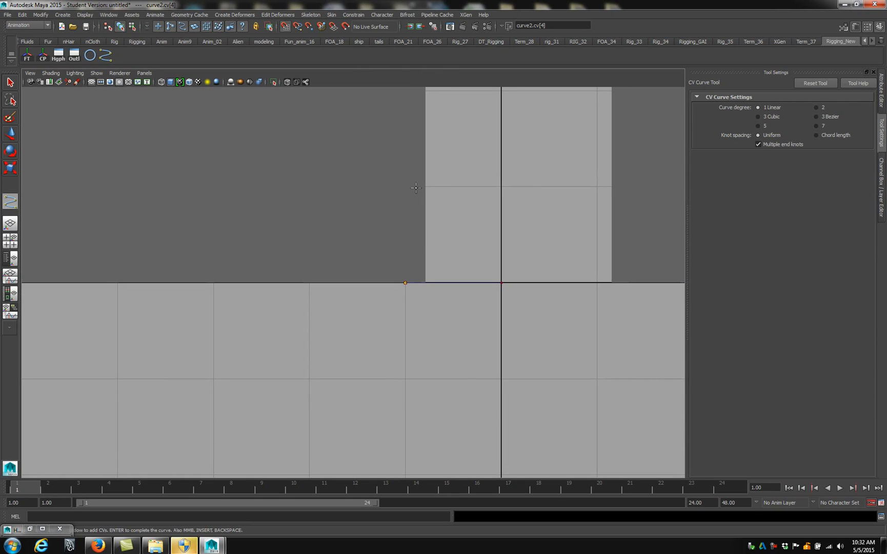
scroll(417, 207, "down", 2)
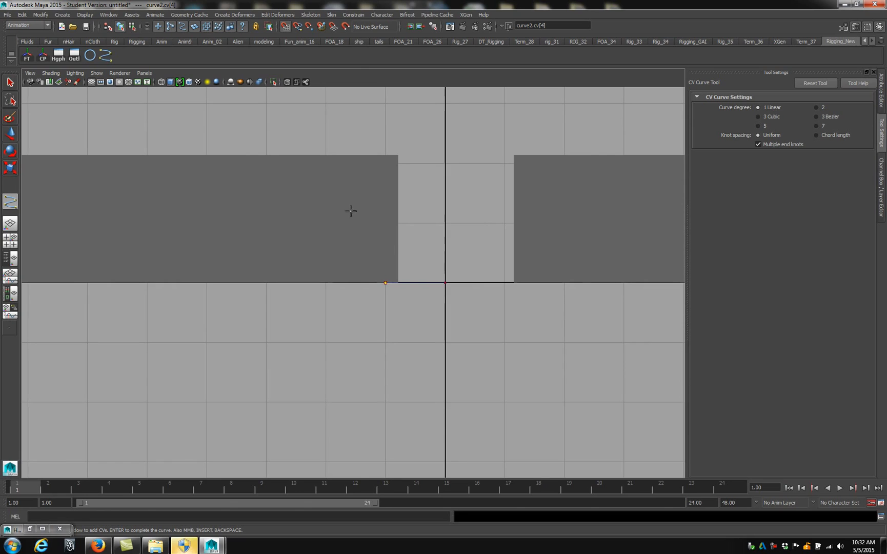
key("space")
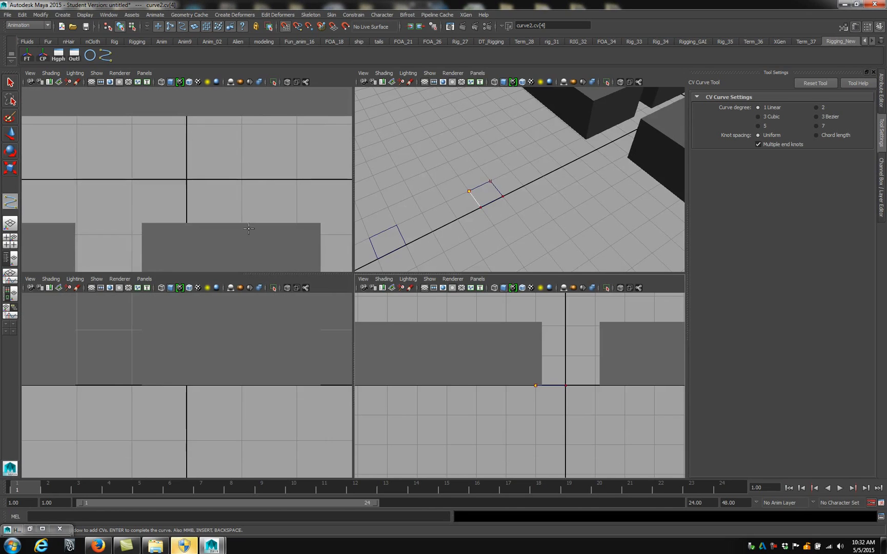
scroll(237, 300, "down", 1)
scroll(248, 246, "down", 6)
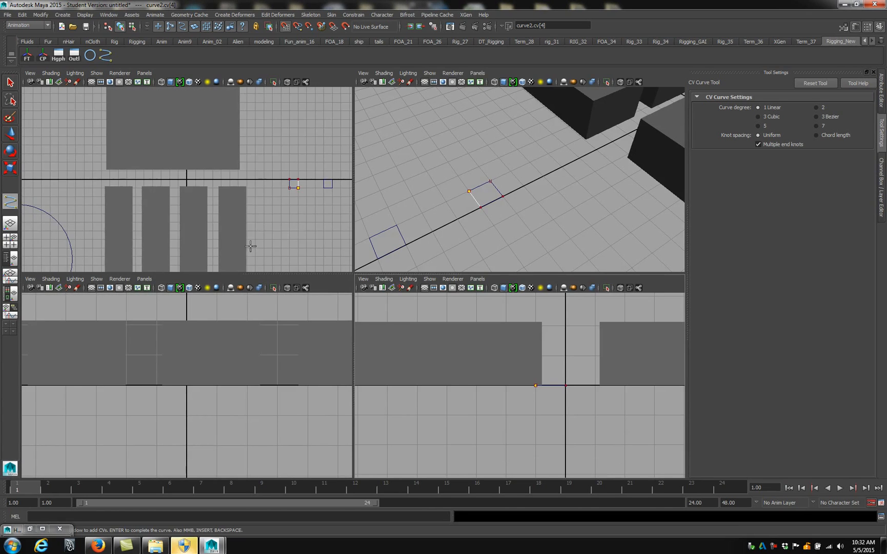
scroll(264, 374, "down", 5)
middle_click_drag(296, 379, 160, 380, "alt")
scroll(271, 377, "up", 6)
middle_click_drag(348, 386, 219, 397, "alt")
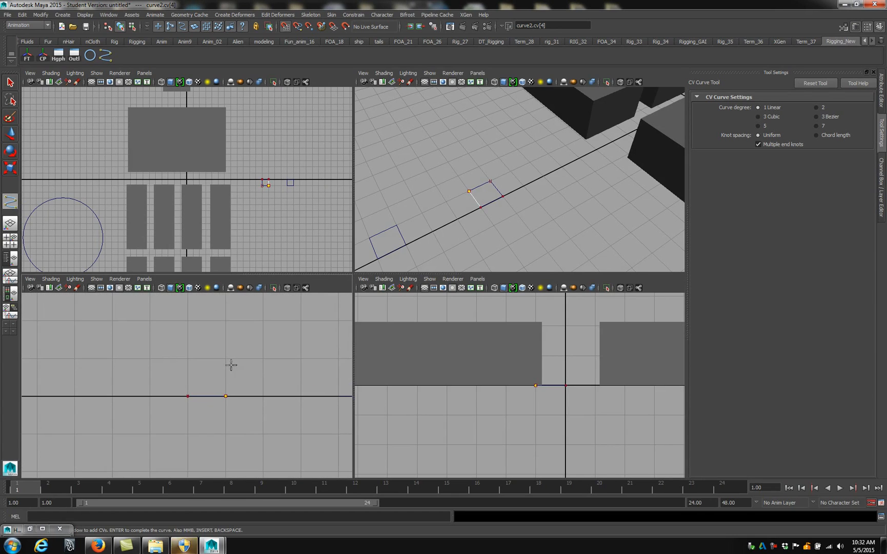
left_click(226, 359)
left_click(188, 358)
left_click(188, 396)
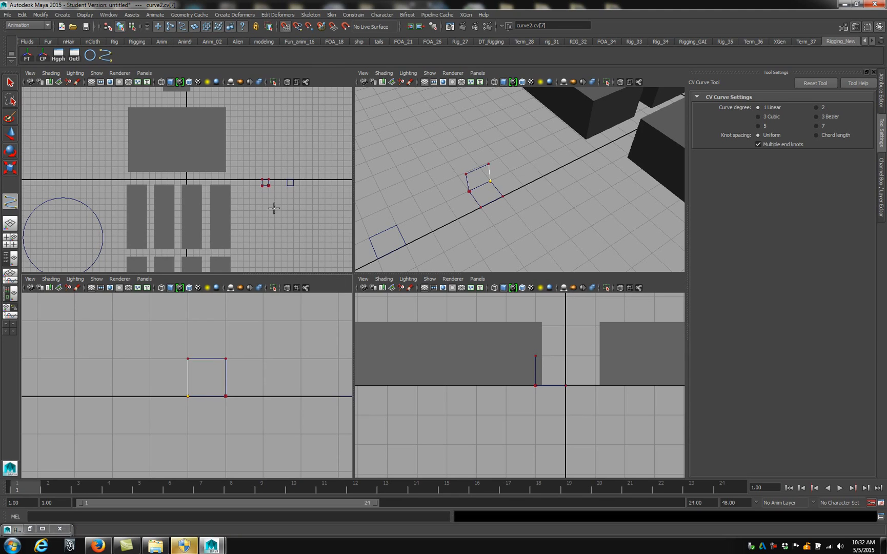
Trace the cube's opposite upright face using the top and front views, and remove the extra last point
right_click_drag(274, 208, 317, 212, "alt")
middle_click_drag(317, 211, 214, 224, "alt")
right_click_drag(214, 224, 253, 221, "alt")
middle_click_drag(253, 221, 171, 223, "alt")
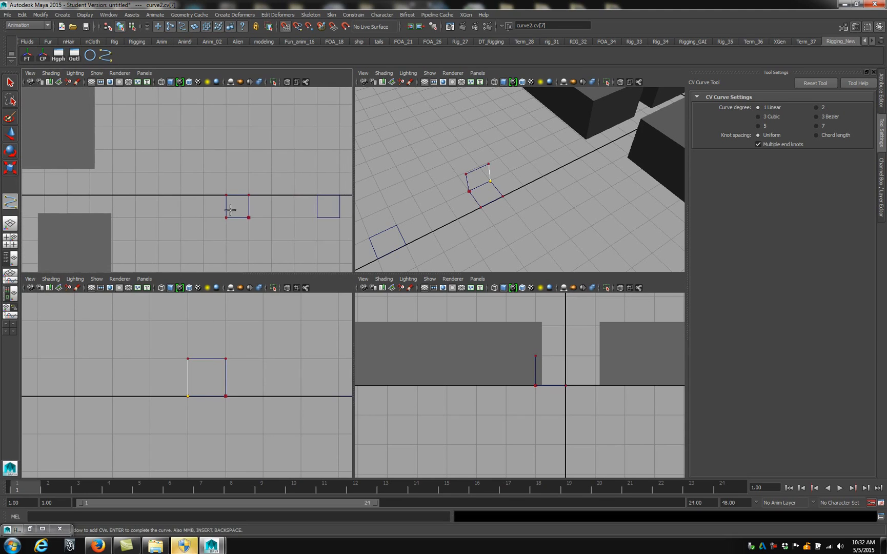
left_click(226, 194)
left_click(187, 359)
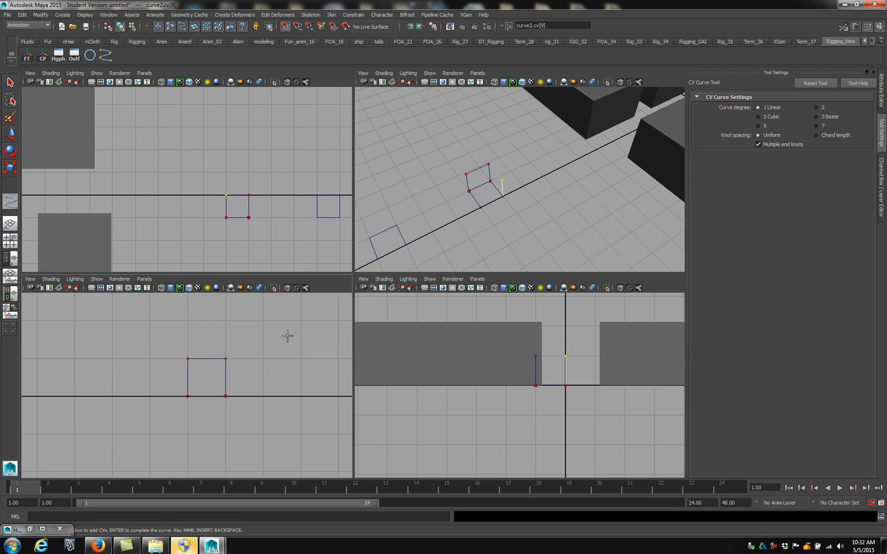
left_click(225, 358)
left_click(227, 395)
left_click(226, 358)
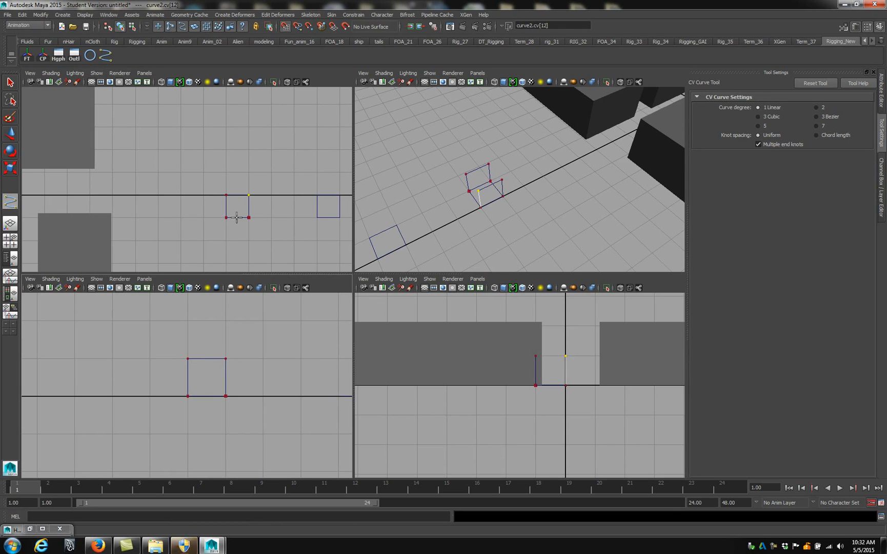
left_click(250, 195)
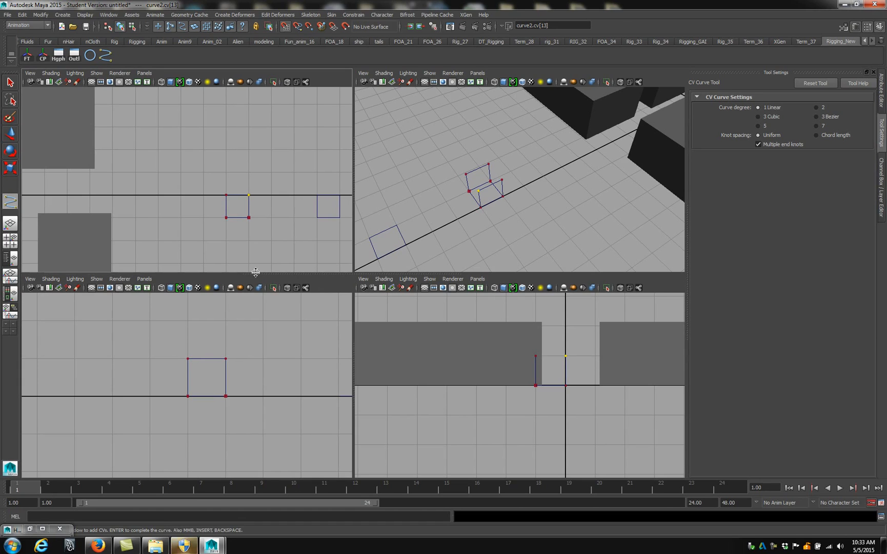
key("BackSpace")
Connect the cube's remaining upper edges in the top view, run the curve down to the base, and finish it
middle_click_drag(470, 197, 496, 185, "alt")
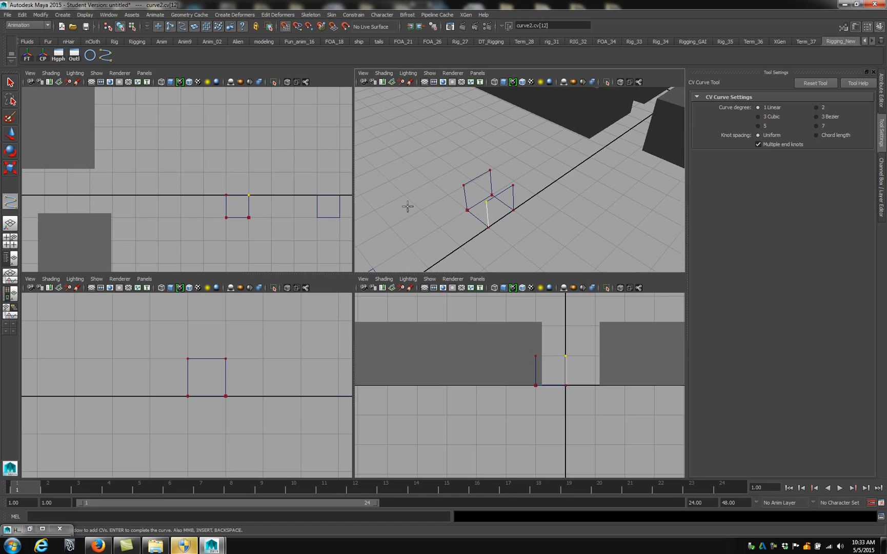
scroll(259, 205, "up", 3)
left_click(277, 234)
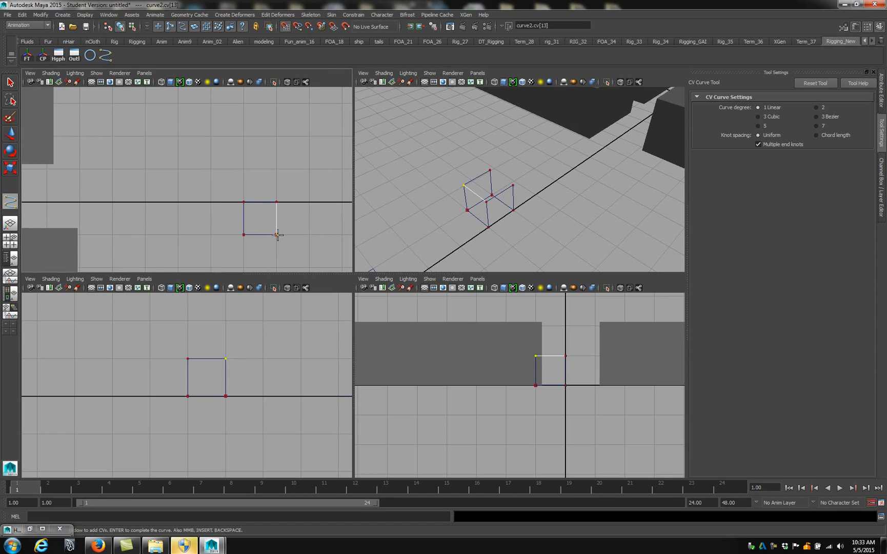
left_click(244, 235)
left_click(244, 202)
left_click_drag(503, 191, 476, 193, "alt")
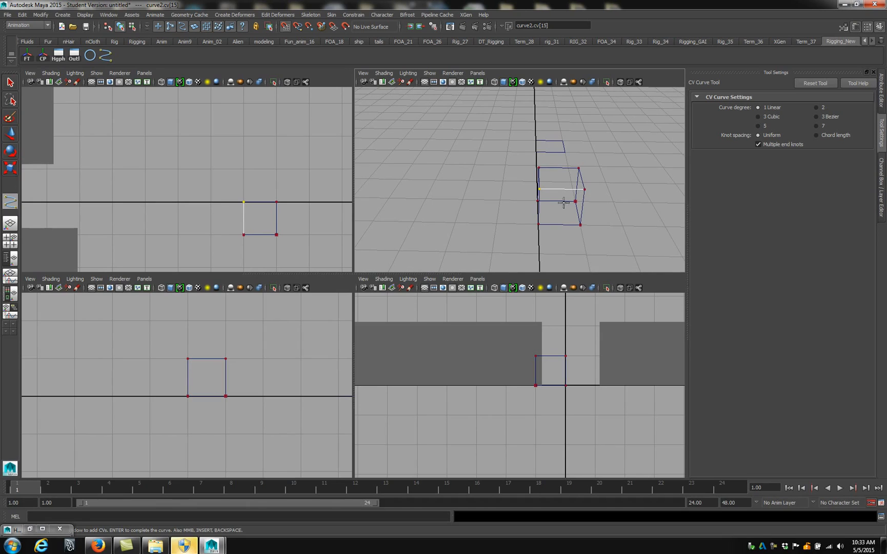
left_click(243, 235)
left_click(278, 235)
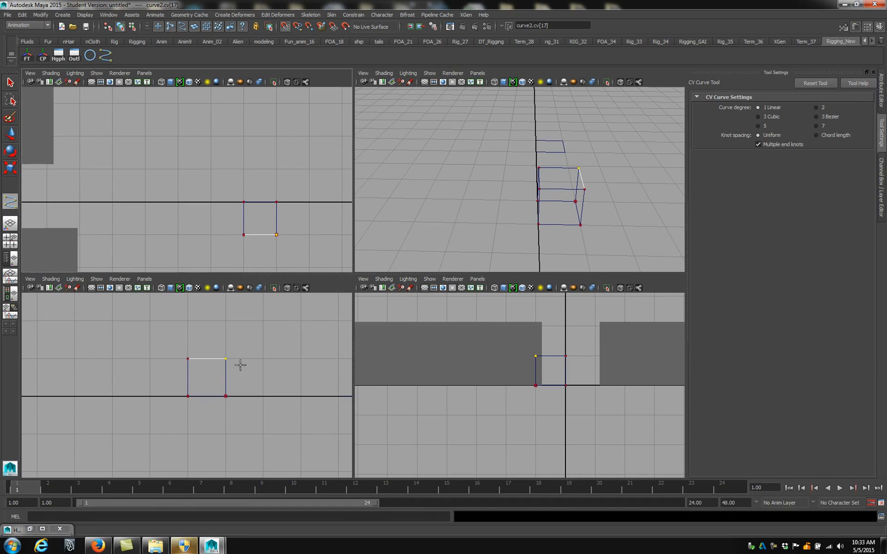
left_click(225, 396)
left_click_drag(543, 205, 569, 206, "alt")
key("Return")
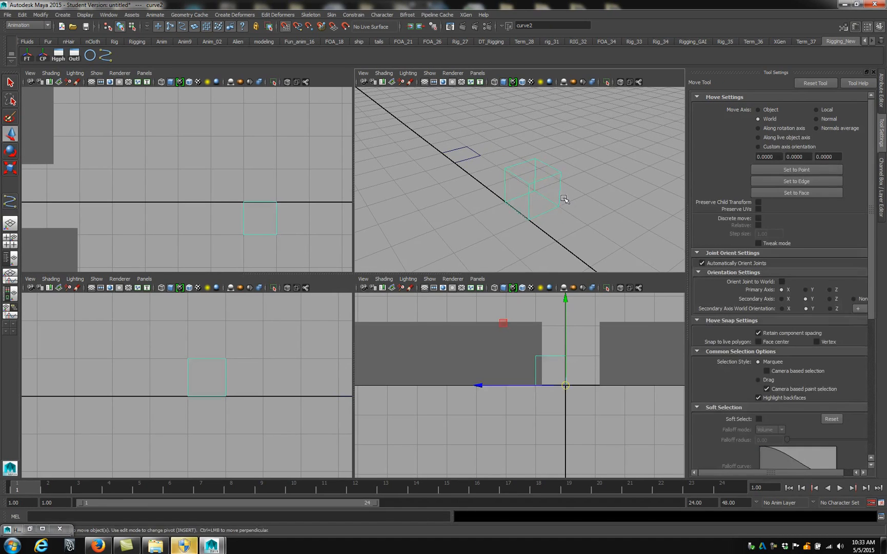
Center the cube curve's pivot and move the curve along X to the circle's side of the hand
left_click_drag(468, 164, 674, 147, "alt")
scroll(524, 168, "down", 4)
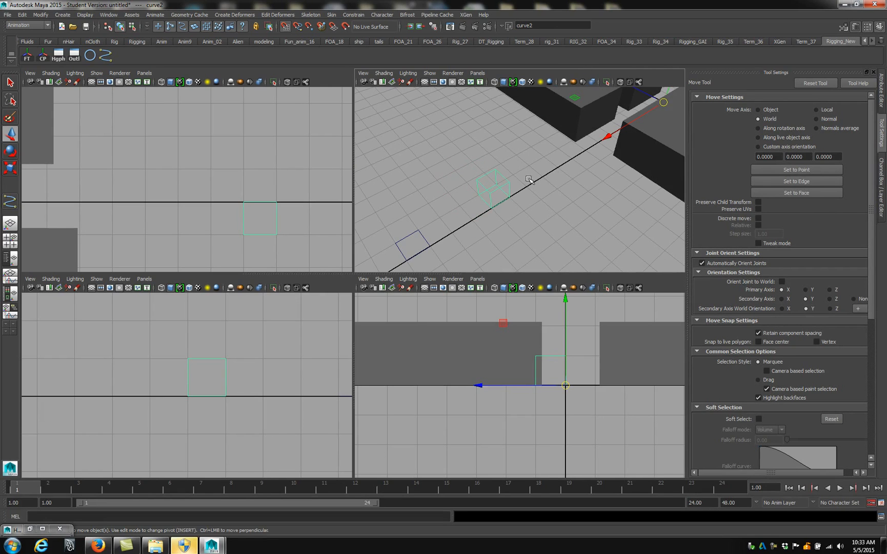
left_click(42, 56)
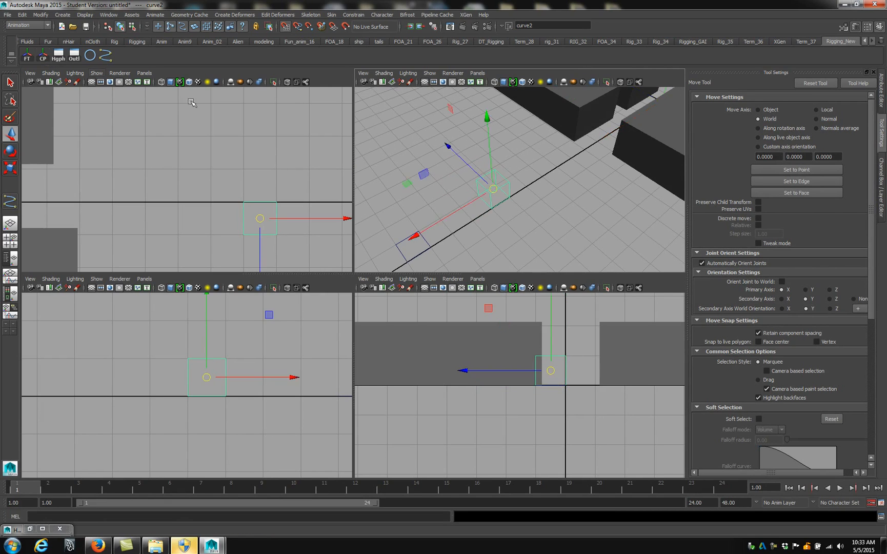
scroll(493, 208, "down", 5)
left_click_drag(493, 207, 650, 155, "alt")
Turn off grid snapping and enlarge the cube curve uniformly
left_click(286, 28)
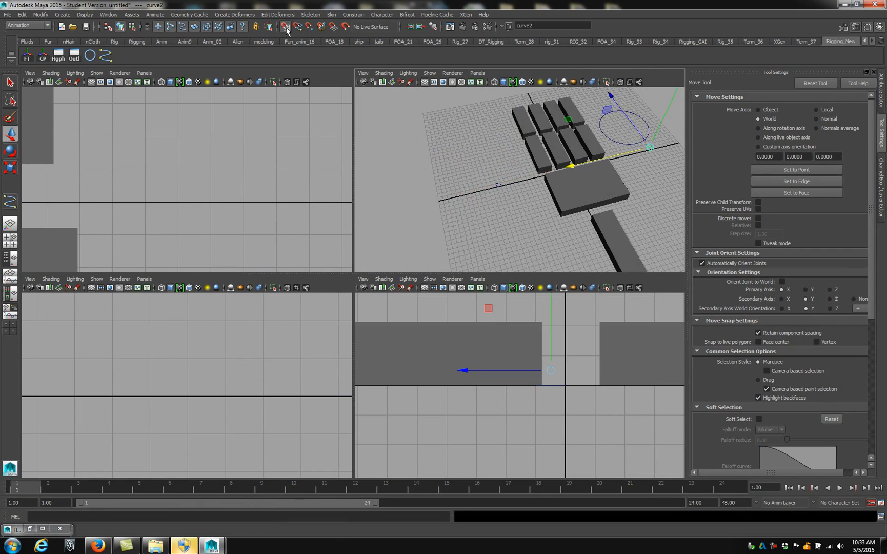
left_click_drag(477, 178, 512, 196)
middle_click_drag(511, 196, 409, 212, "alt")
left_click_drag(363, 212, 539, 205)
left_click(545, 219)
left_click_drag(525, 156, 562, 203)
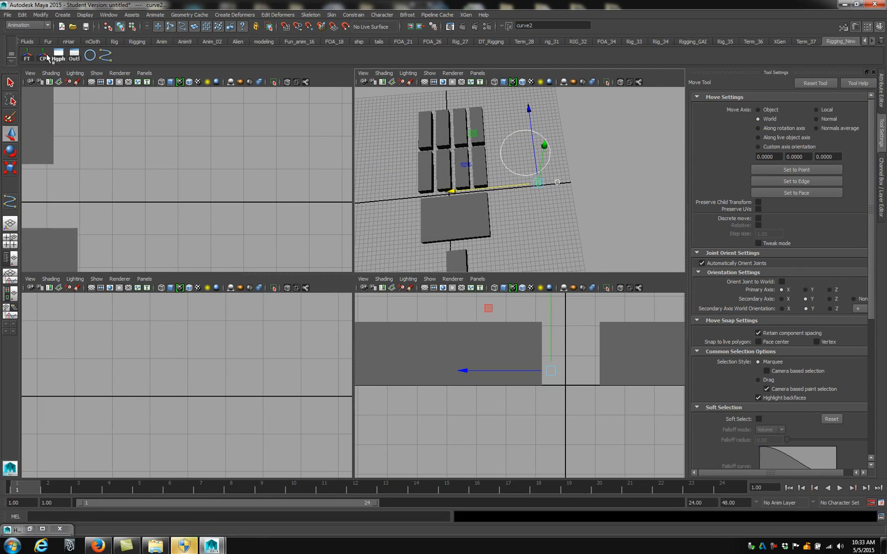
left_click(496, 151)
left_click(503, 168)
left_click(542, 187)
key("r")
mouse_move(557, 182)
left_mouse_down()
mouse_move(586, 188)
mouse_move(571, 190)
left_mouse_up()
left_click(571, 192)
Place the enlarged square curve between the circle and the cube curve, adjusting its position along Z
left_click(539, 184)
key("w")
left_click_drag(511, 186, 563, 178)
key("r")
key("w")
scroll(564, 178, "up", 5)
left_click(519, 191)
left_click_drag(479, 176, 505, 178)
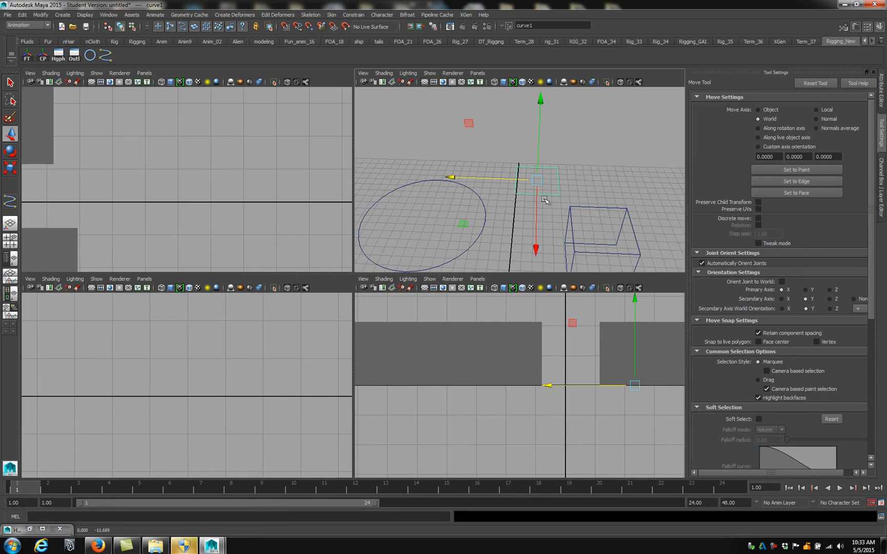
Duplicate the NURBS circle and move the copy along Z, clear of the original
left_click_drag(466, 212, 501, 246, "alt")
left_click(501, 246)
left_click(477, 234)
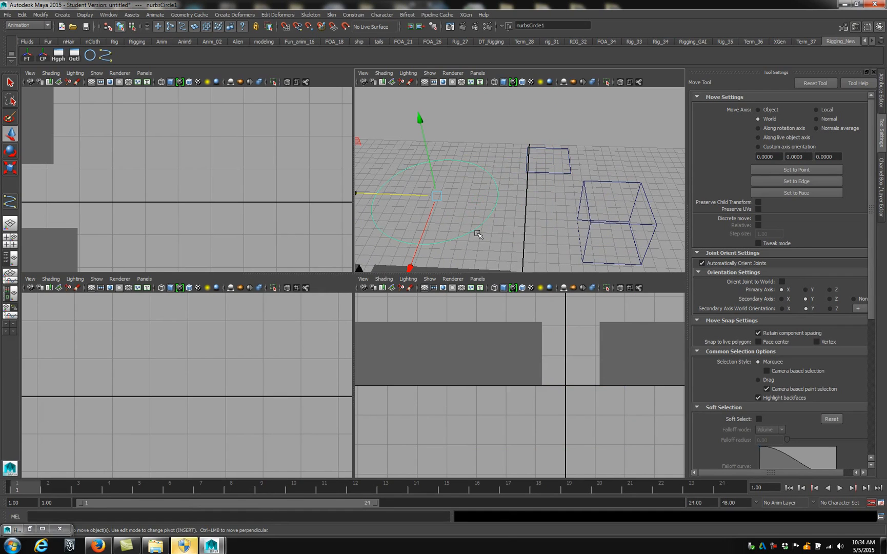
key("ctrl+d")
scroll(477, 232, "down", 5)
left_click_drag(439, 184, 388, 184)
left_click_drag(454, 196, 521, 168, "alt")
Show the control vertices of the circle nearest the square curve, undo the vertex move, and select every other vertex
left_click(500, 197)
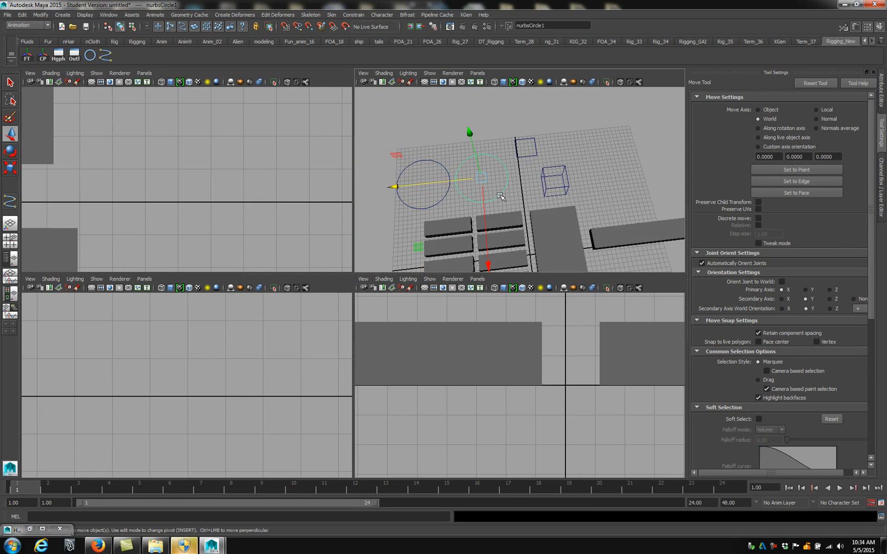
right_click_drag(499, 194, 451, 194)
left_click(450, 183)
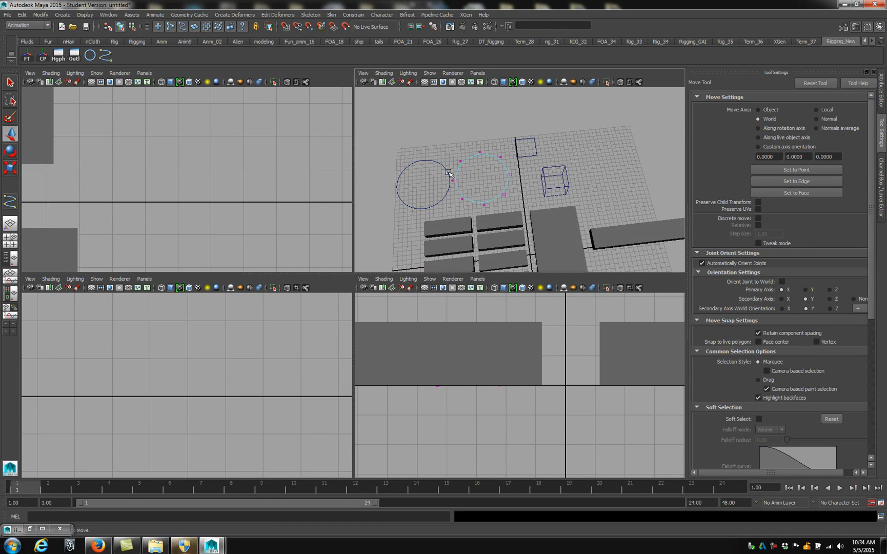
key("ctrl+z")
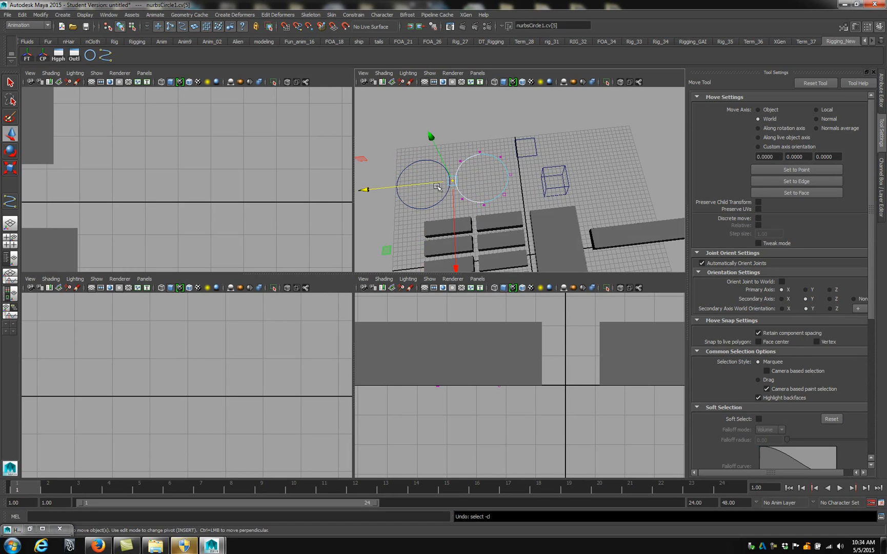
key("ctrl+z")
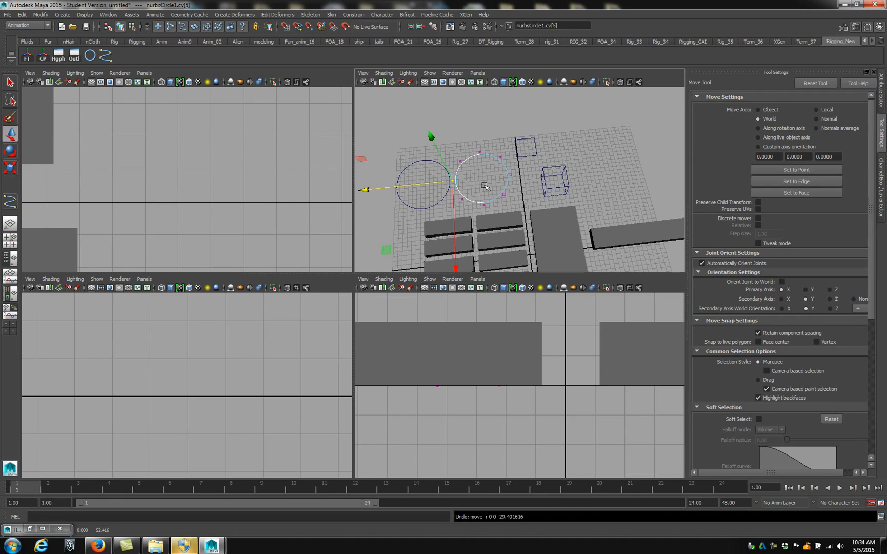
key("q")
left_click(510, 175, "shift")
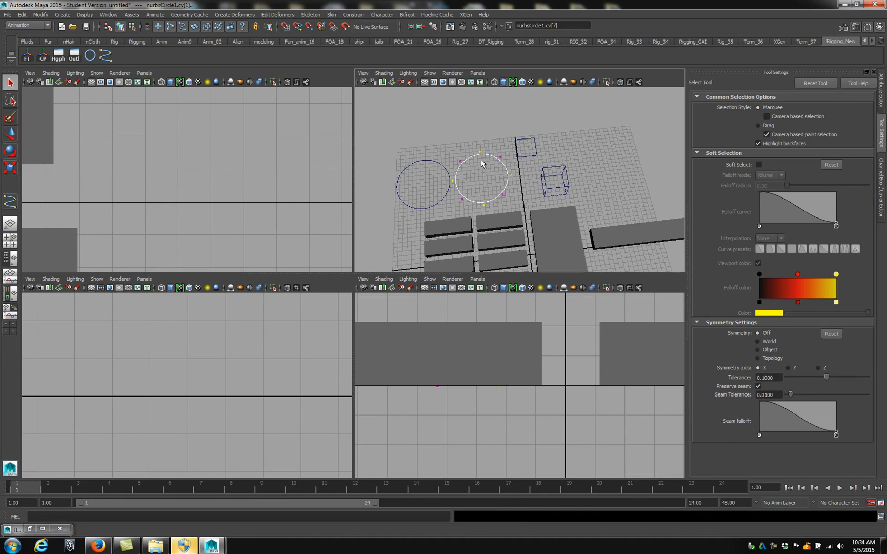
Scale the four selected control vertices inward past the center to turn the circle into a looped shape, and deselect them
key("r")
left_click_drag(484, 176, 387, 189)
left_click_drag(579, 172, 499, 183, "alt")
left_click(581, 151)
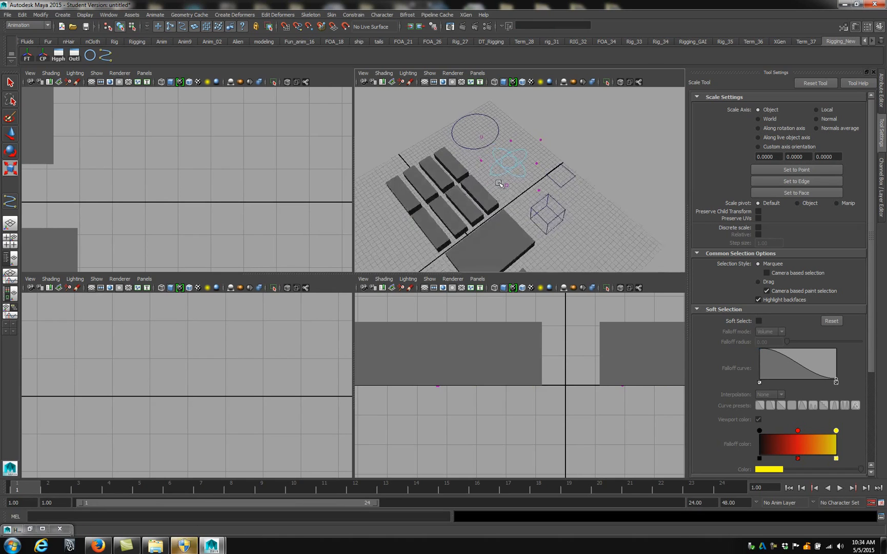
Rename the looped control curve as Flower
left_click(555, 210)
left_click_drag(611, 164, 554, 187, "alt")
left_click(564, 164)
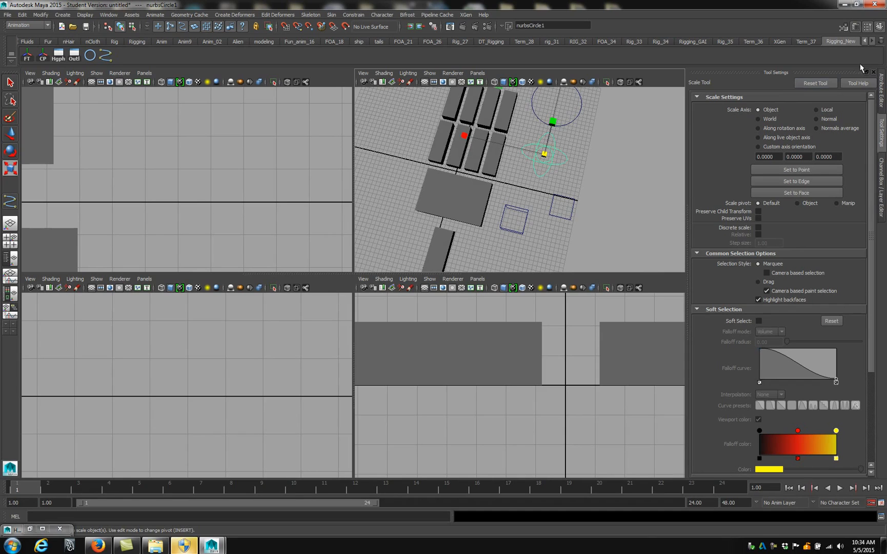
left_click(803, 102)
type("Flo")
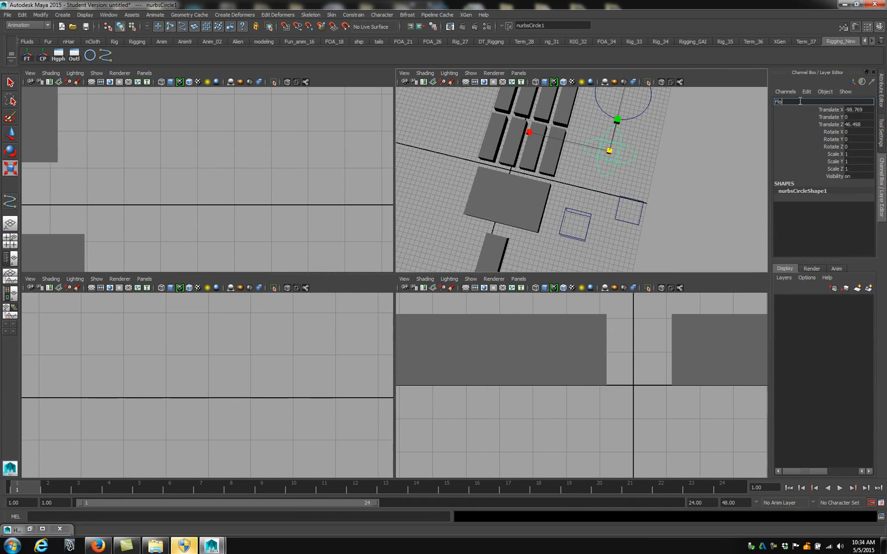
type("wer")
key("Return")
Rename the cube-shaped control curve as Cube
left_click(587, 219)
left_click(587, 219)
left_click(785, 102)
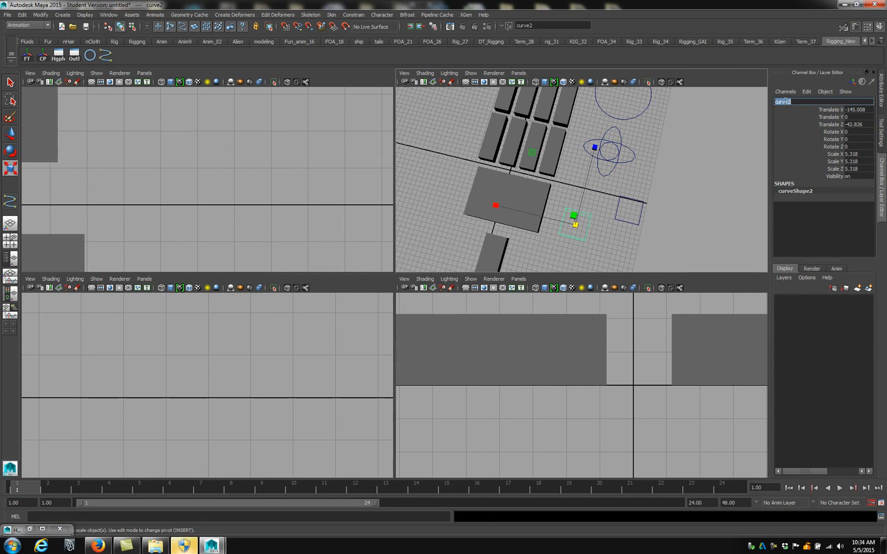
type("Cube")
key("Return")
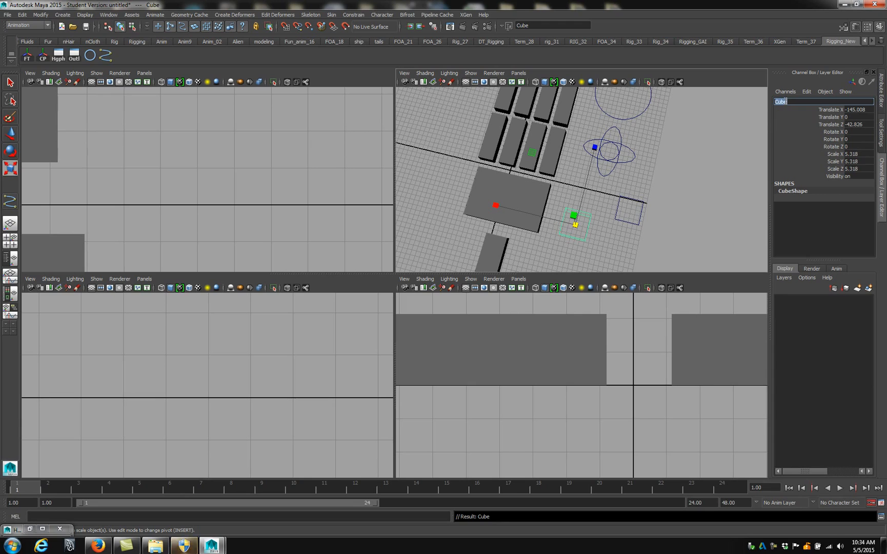
Rename the square control curve as Square
left_click(643, 191)
left_click(795, 100)
type("Square")
key("Return")
Rename the round control curve as Circle
left_click(602, 111)
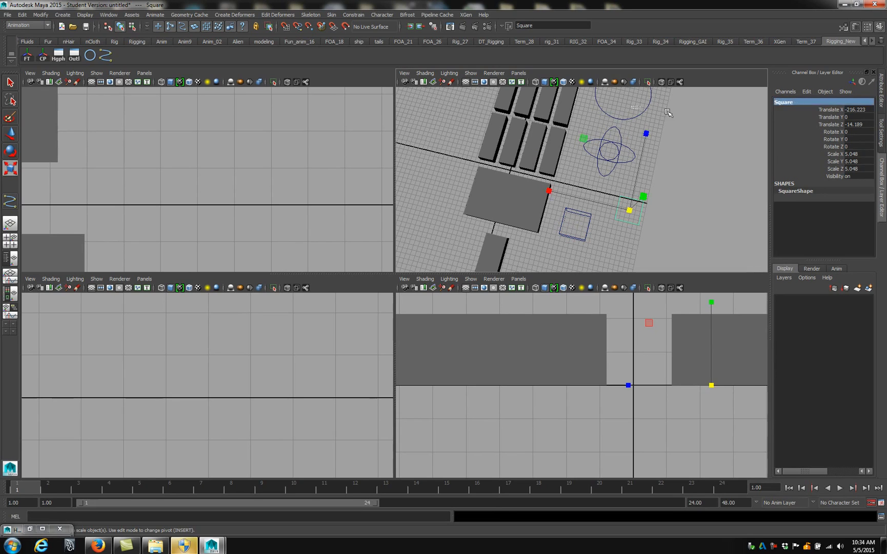
left_click(803, 102)
type("C")
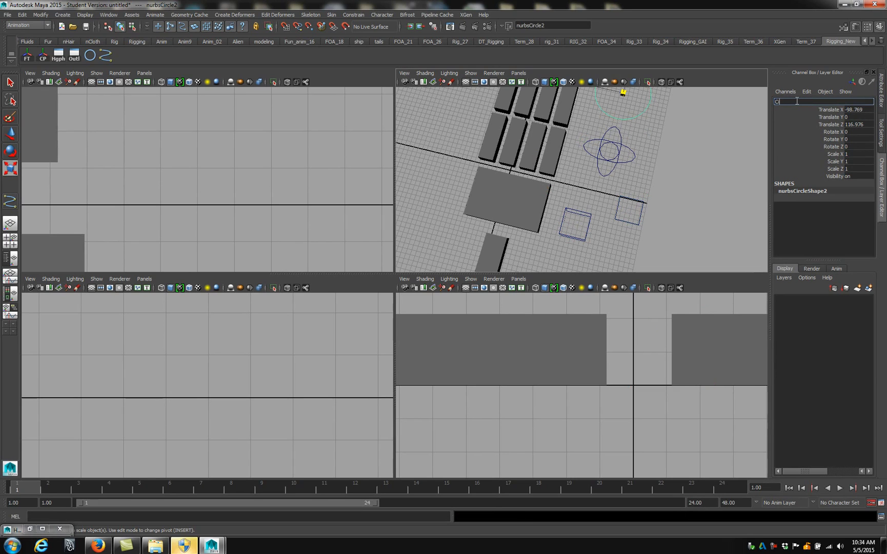
type("ircle")
key("Return")
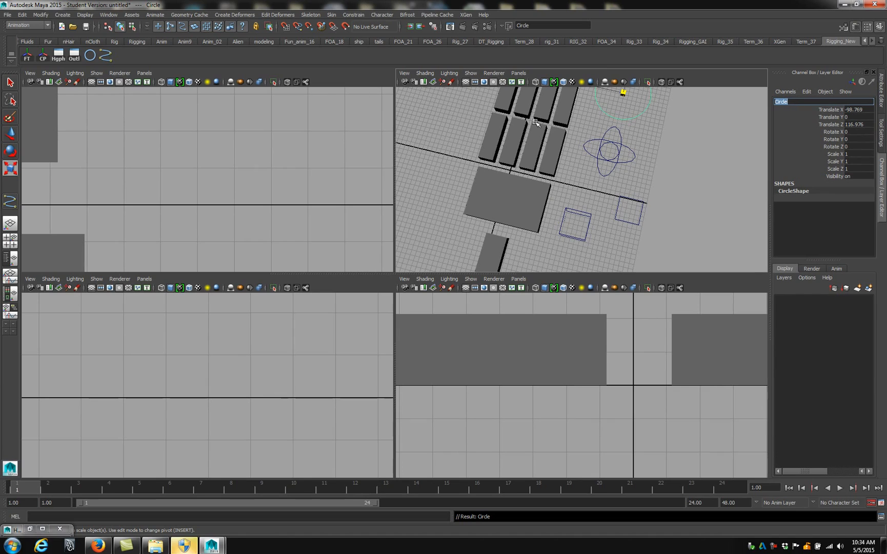
Open the Hypergraph hierarchy and check the Flower, Square, Cube and Circle nodes one by one
left_click(59, 54)
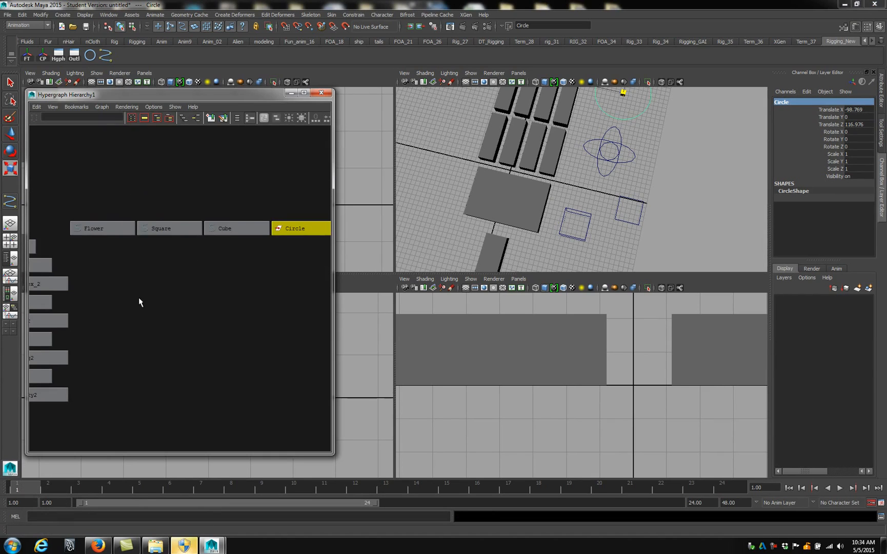
middle_click_drag(150, 264, 296, 254, "alt")
middle_click_drag(240, 281, 158, 279, "alt")
left_click(100, 216)
left_click(163, 216)
left_click(228, 216)
left_click(296, 217)
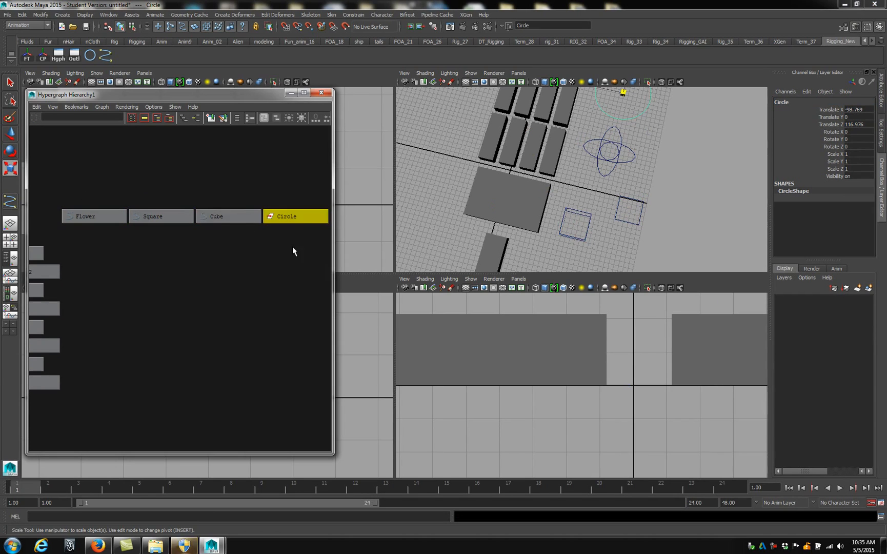
middle_click_drag(289, 240, 244, 241, "alt")
left_click(173, 240)
middle_click_drag(170, 241, 229, 246, "alt")
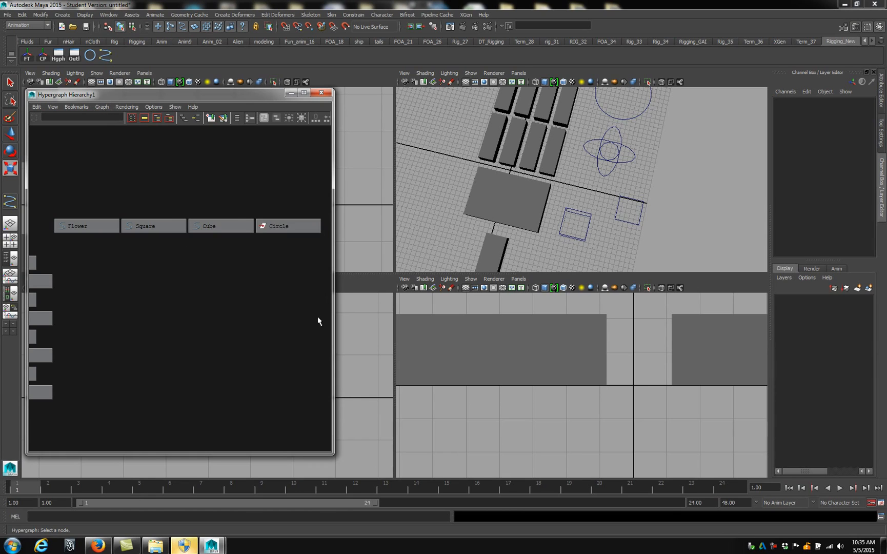
Refresh the hierarchy graph and look over the control curve nodes alongside the Forearm hierarchy
left_click(110, 110)
left_click(113, 161)
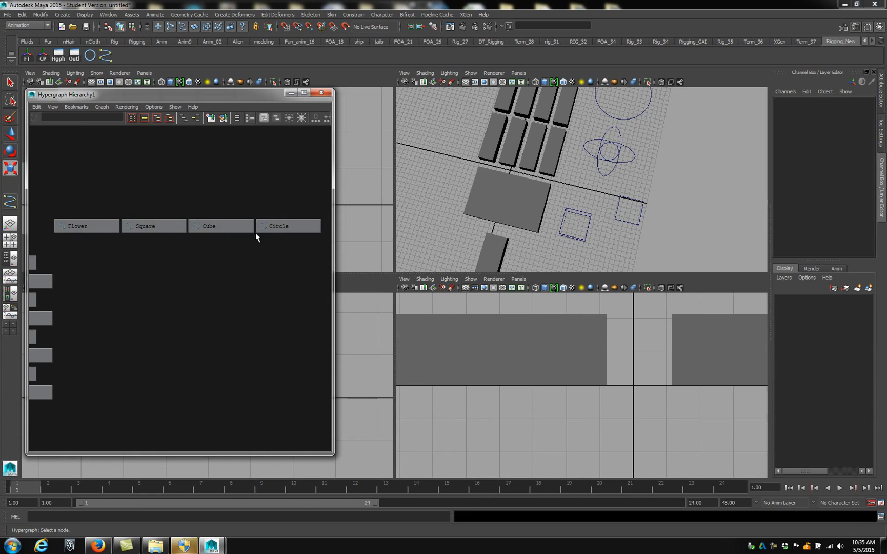
middle_click_drag(239, 226, 306, 219, "alt")
middle_click_drag(171, 231, 282, 226, "alt")
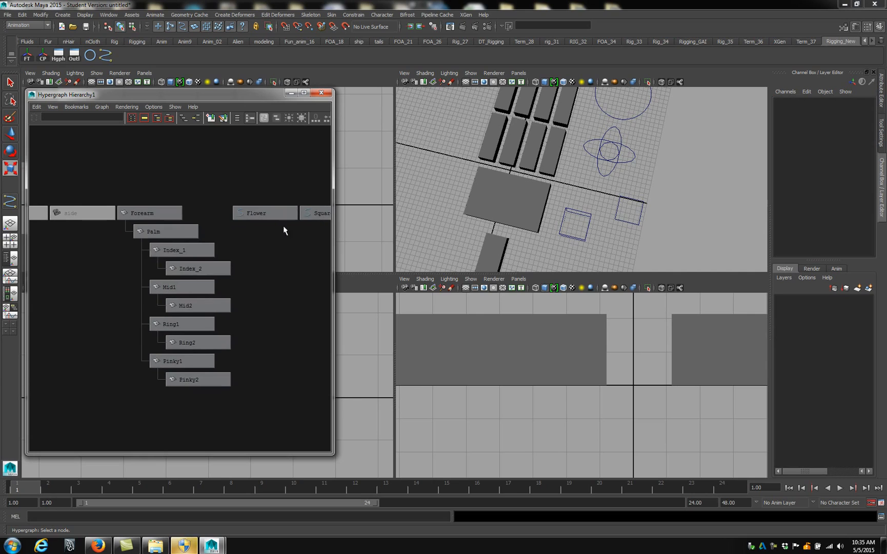
scroll(155, 233, "up", 3)
middle_click_drag(77, 228, 30, 223, "alt")
middle_click_drag(227, 230, 106, 256, "alt")
scroll(169, 249, "down", 1)
middle_click_drag(231, 256, 85, 253, "alt")
scroll(138, 263, "down", 2)
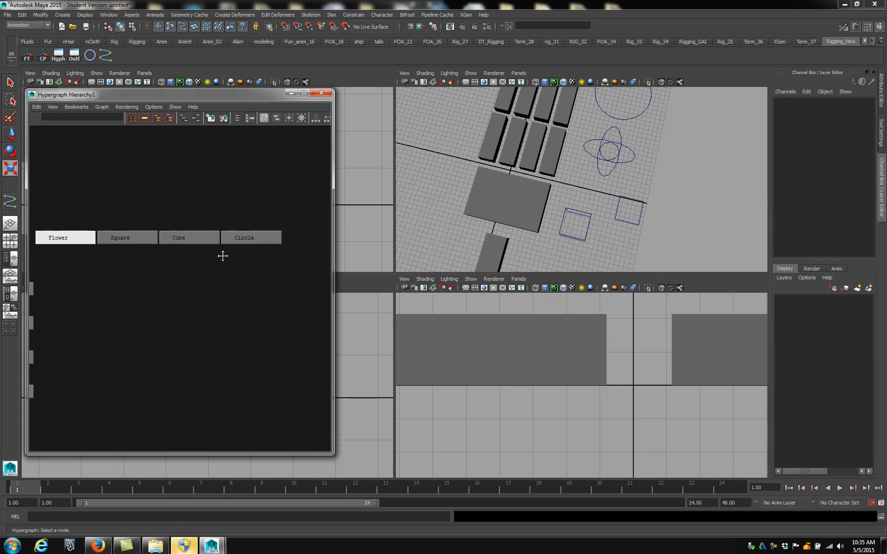
middle_click_drag(138, 263, 255, 256, "alt")
mouse_move(166, 252)
middle_mouse_down("alt")
mouse_move(232, 259)
mouse_move(177, 224)
mouse_move(175, 262)
middle_mouse_up("alt")
Select the Flower curve in the perspective view and open its attributes for editing
left_click_drag(543, 220, 566, 190, "alt")
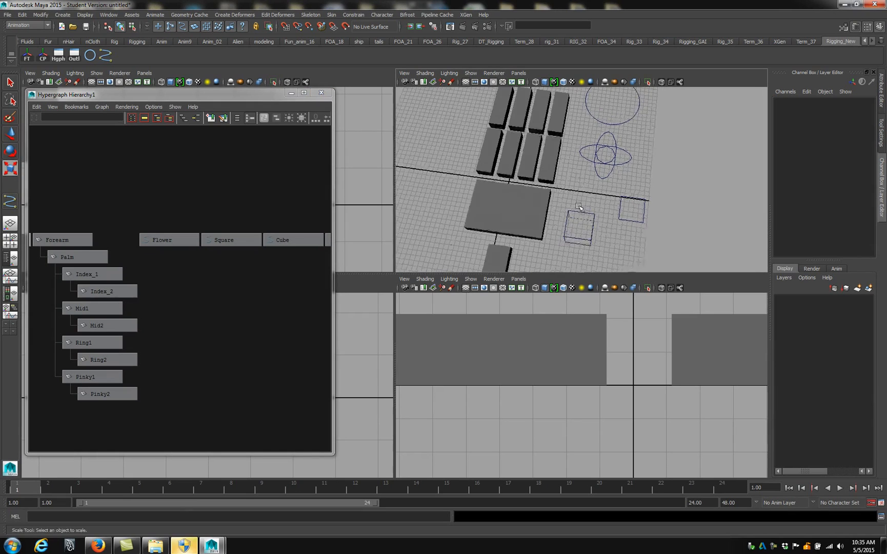
middle_click_drag(567, 189, 454, 209, "alt")
left_click_drag(453, 209, 480, 186, "alt")
middle_click_drag(481, 186, 475, 137, "alt")
left_click_drag(532, 186, 516, 168, "alt")
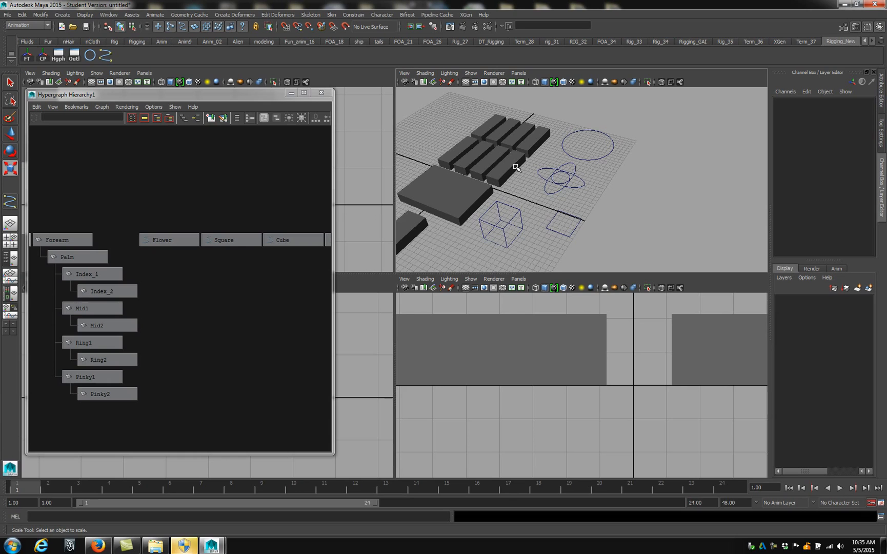
left_click(572, 186)
left_click_drag(574, 180, 552, 177, "alt")
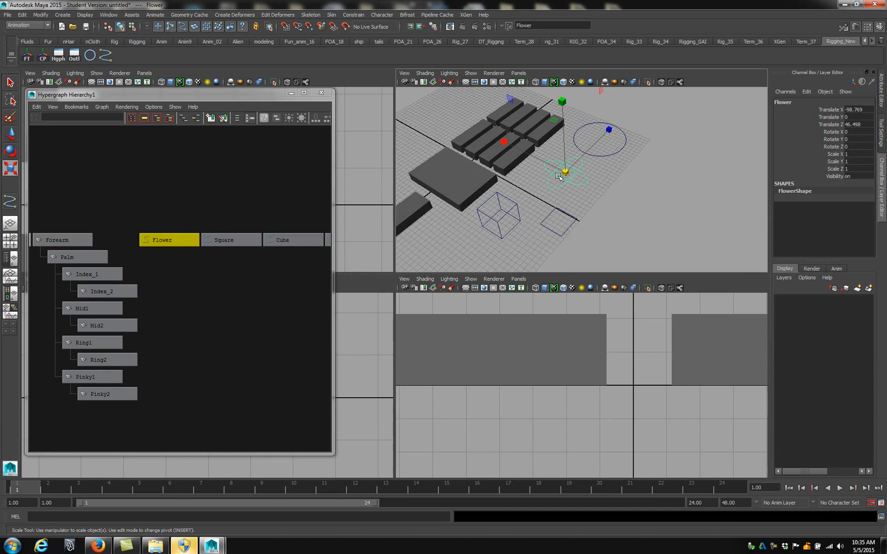
left_click_drag(654, 177, 618, 172, "alt")
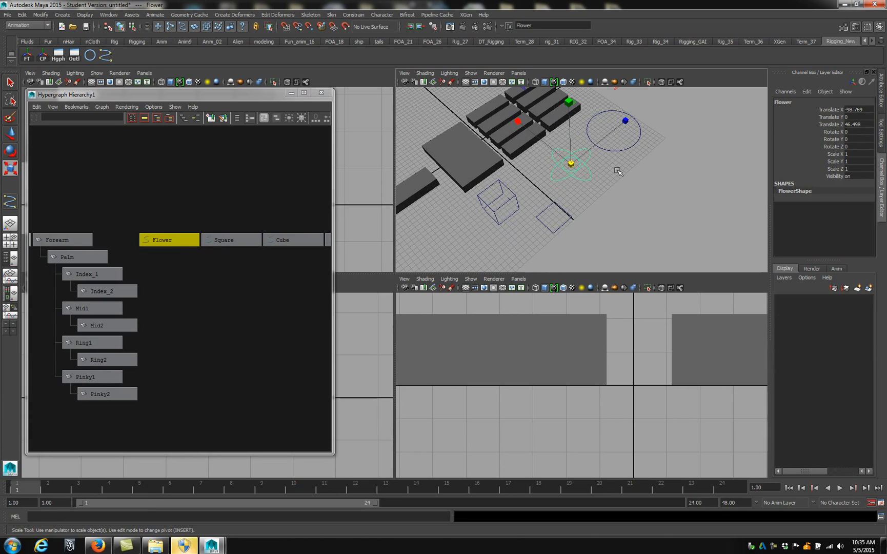
left_click_drag(666, 189, 586, 152, "alt")
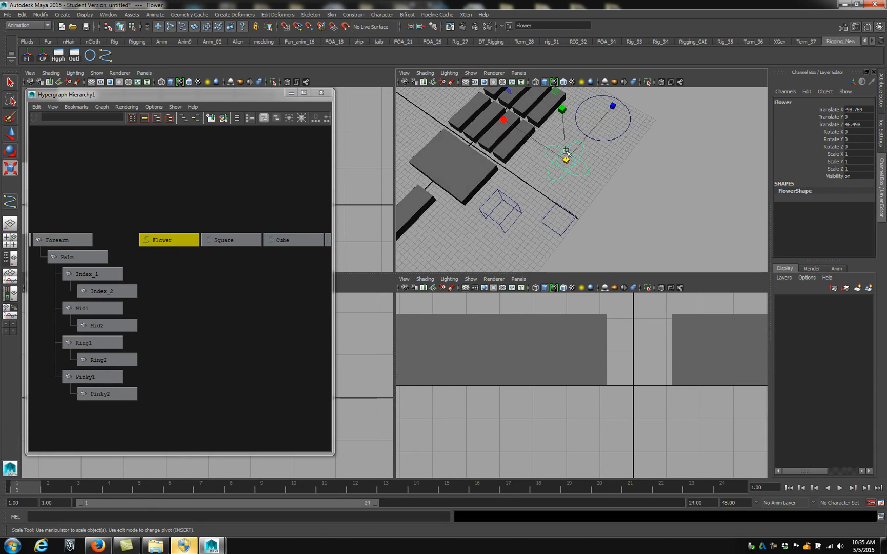
key("ctrl+a")
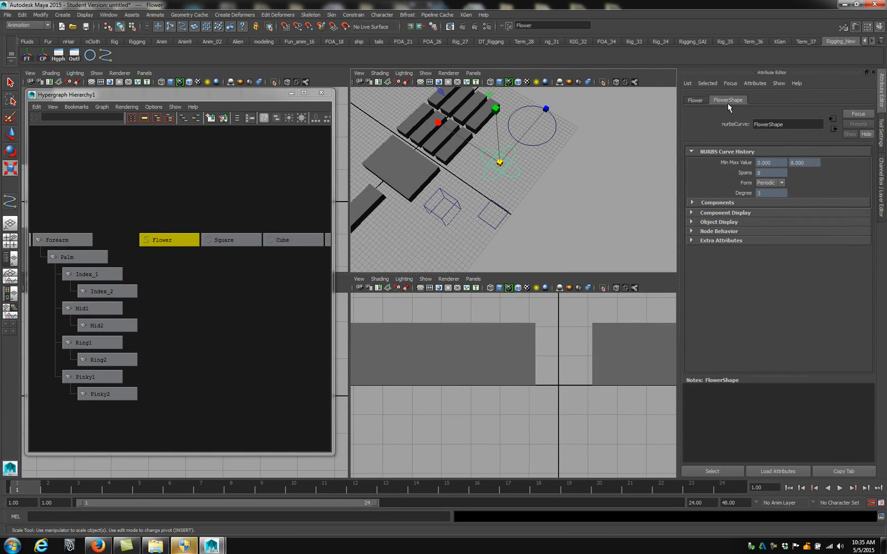
Enable drawing overrides on the Flower curve's shape node, set the override color to red, and deselect the curve
left_click(694, 100)
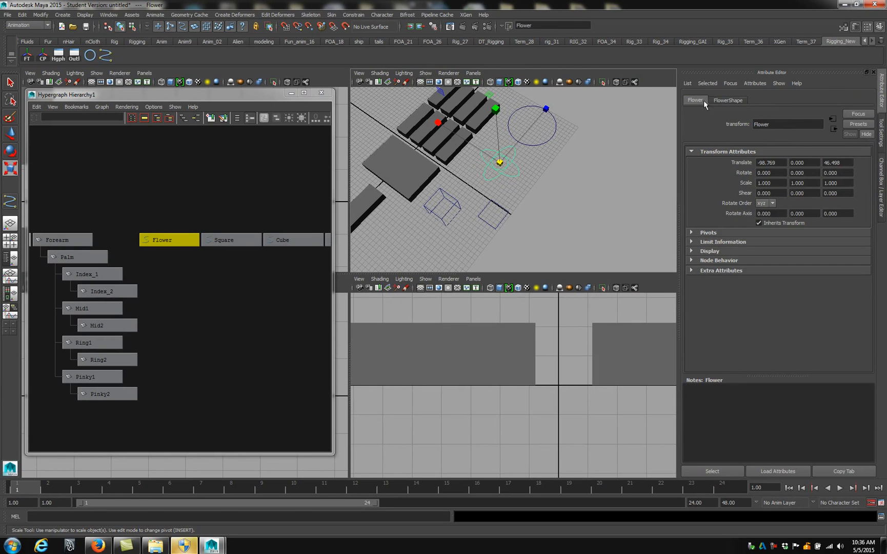
left_click(721, 100)
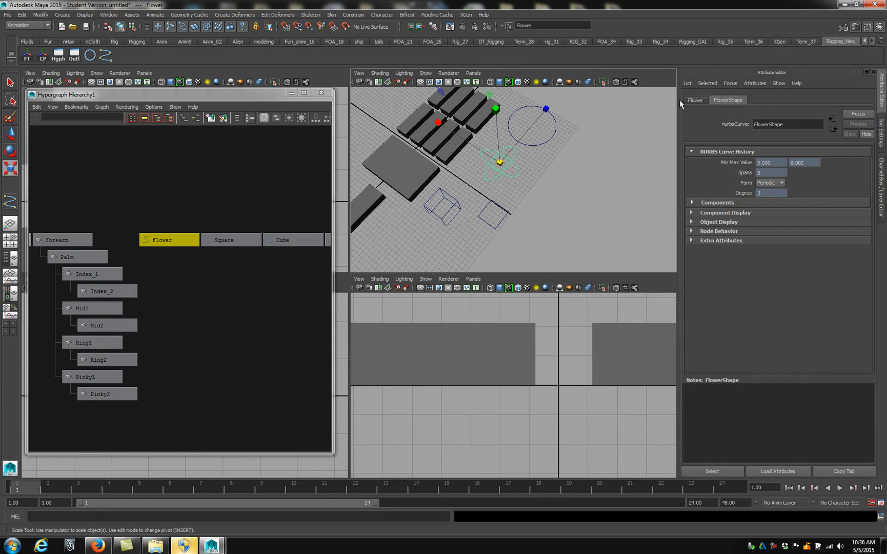
left_click(691, 222)
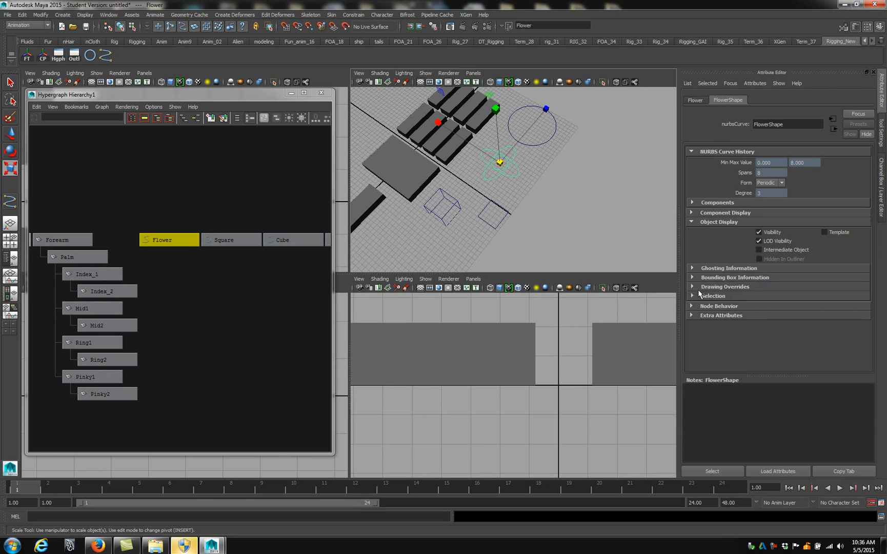
left_click(692, 287)
left_click(764, 296)
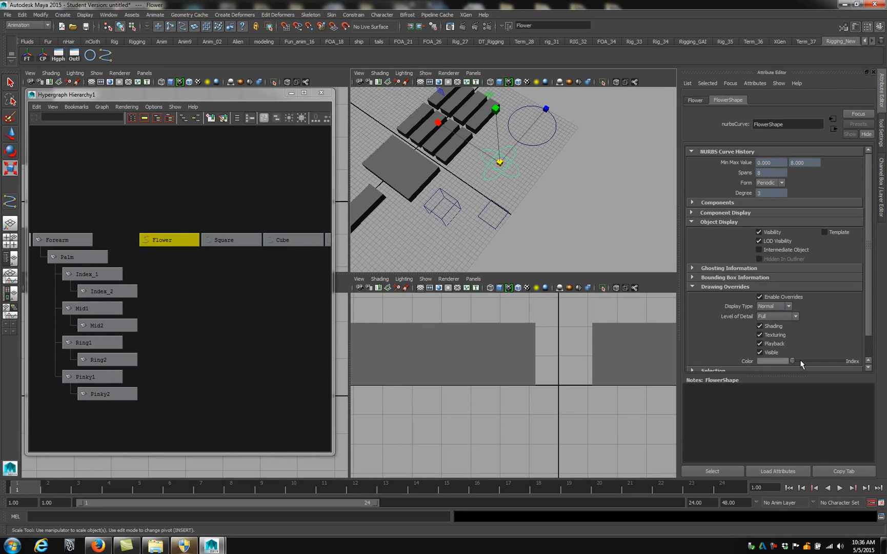
left_click_drag(794, 362, 812, 361)
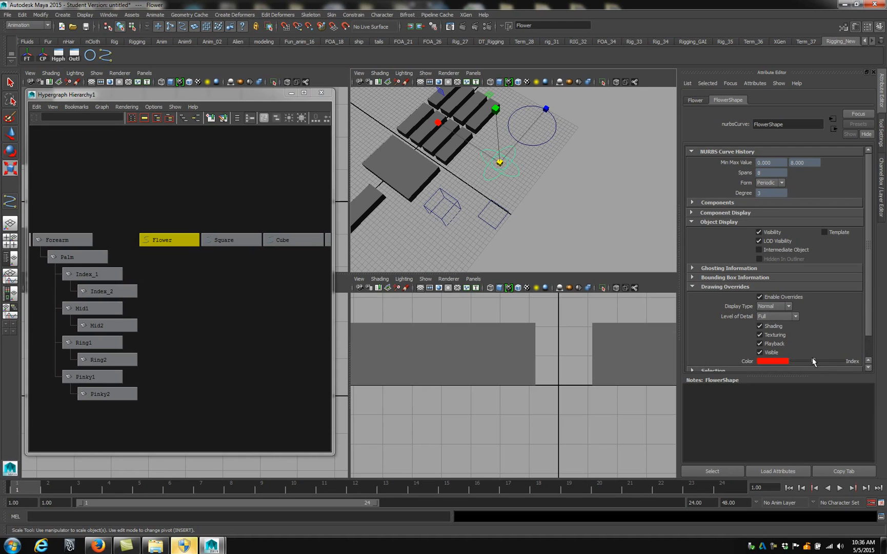
left_click(580, 225)
Enable drawing overrides on the Circle curve's shape and set its override color to yellow
left_click(544, 145)
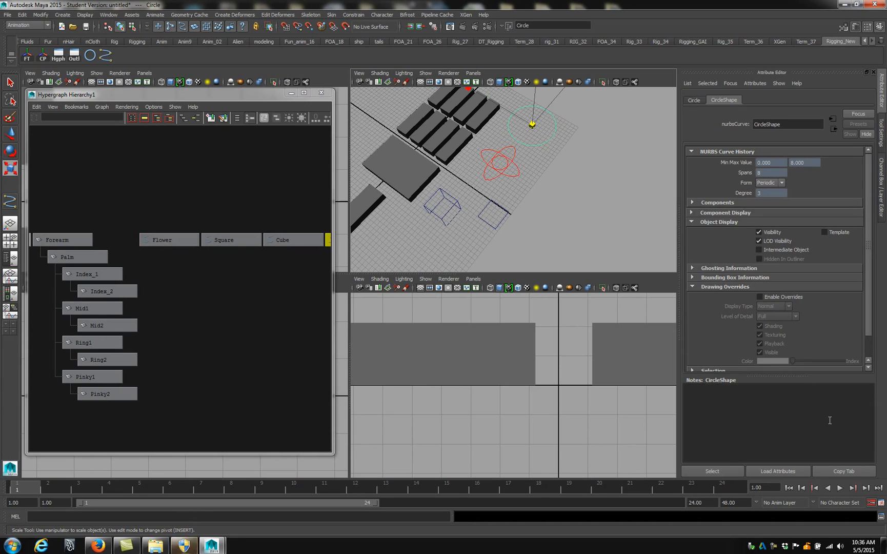
left_click(759, 297)
left_click_drag(792, 362, 820, 361)
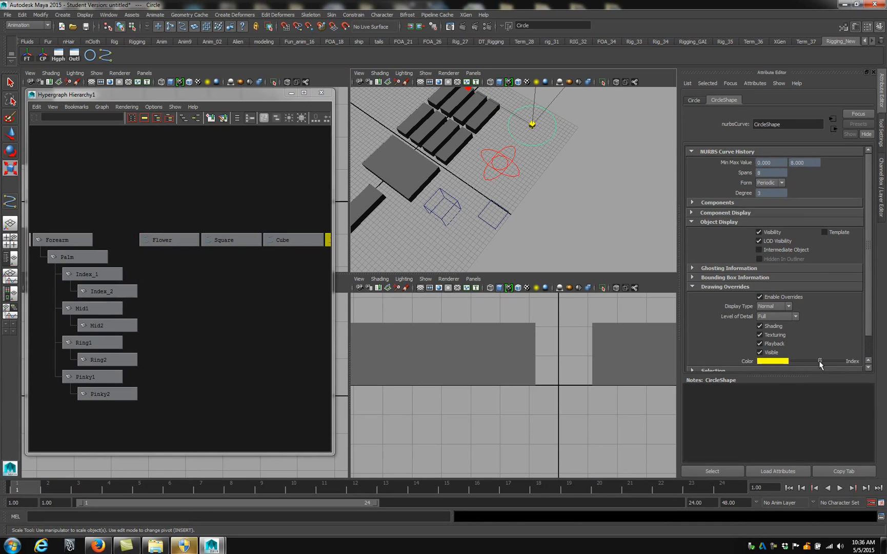
Enable drawing overrides on the Square curve's shape, set its override color to blue, and deselect it
left_click(488, 224)
left_click(760, 297)
mouse_move(794, 360)
left_mouse_down()
mouse_move(814, 361)
mouse_move(803, 363)
left_mouse_up()
left_click(551, 253)
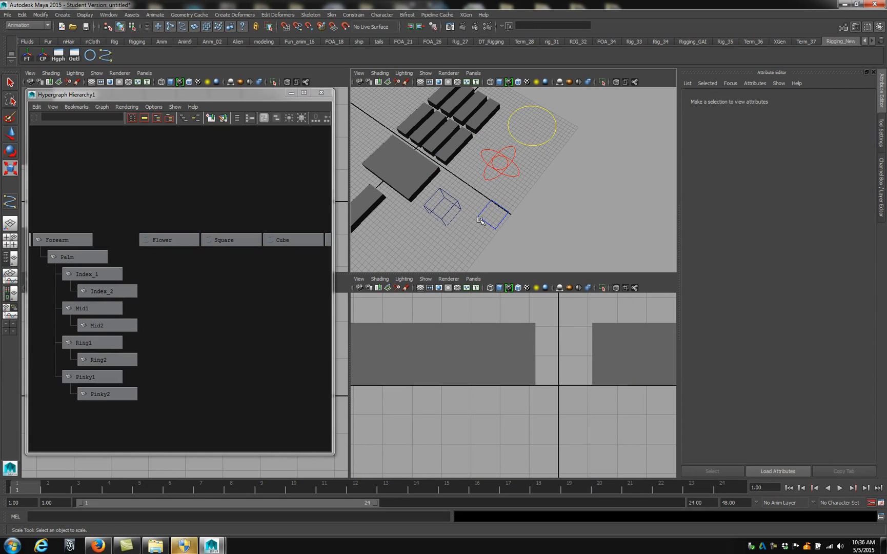
Enable drawing overrides on the Cube curve's shape, set its override color to magenta, and deselect it
left_click(445, 214)
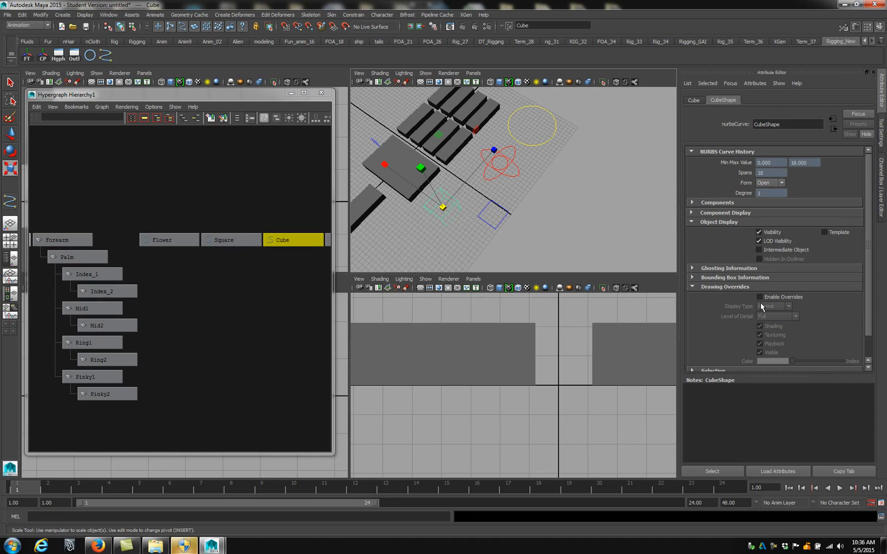
left_click(759, 297)
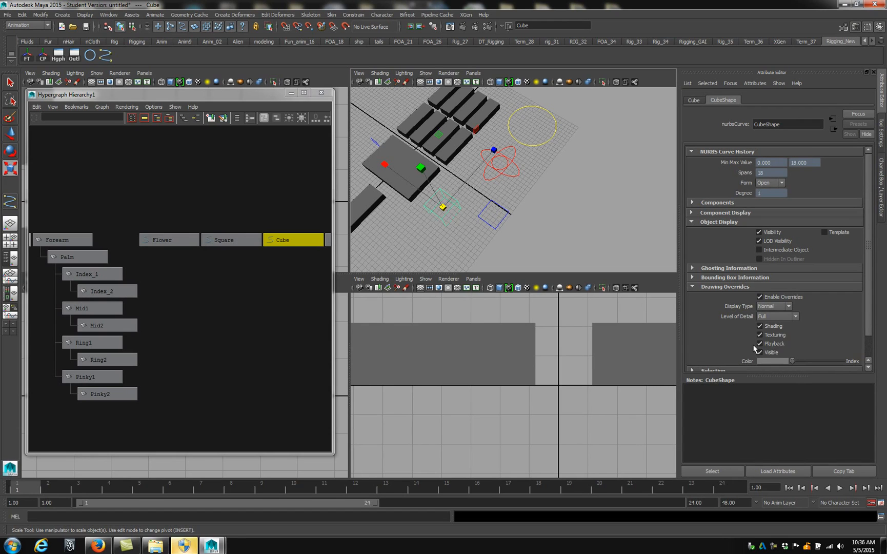
mouse_move(795, 362)
left_mouse_down()
mouse_move(835, 363)
mouse_move(809, 363)
left_mouse_up()
left_click(515, 253)
Examine the four colored control curves beside the arm from several angles, checking the Flower and Circle color settings
left_click_drag(515, 254, 441, 211, "alt")
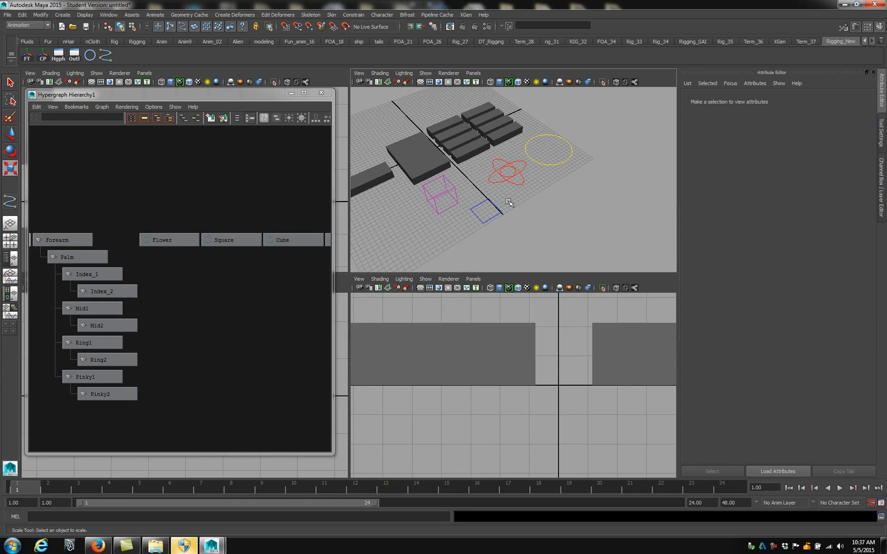
left_click(507, 178)
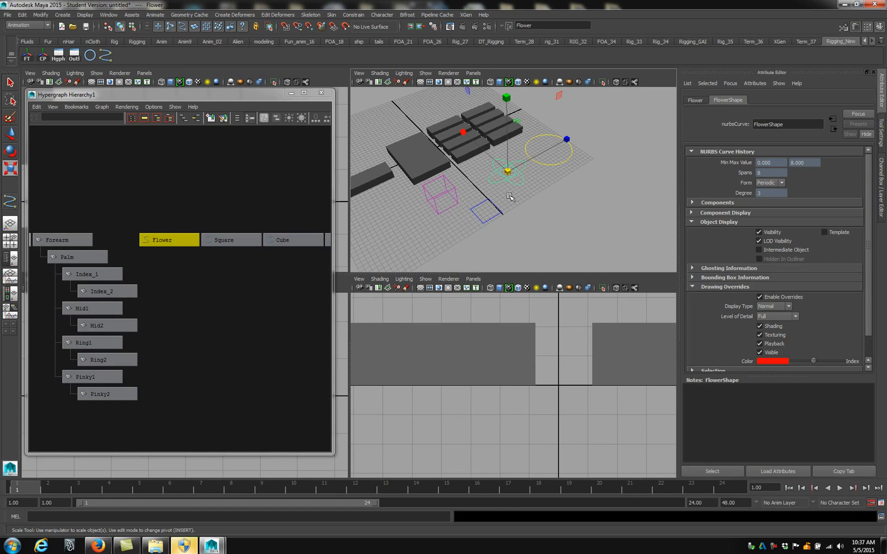
scroll(510, 207, "up", 1)
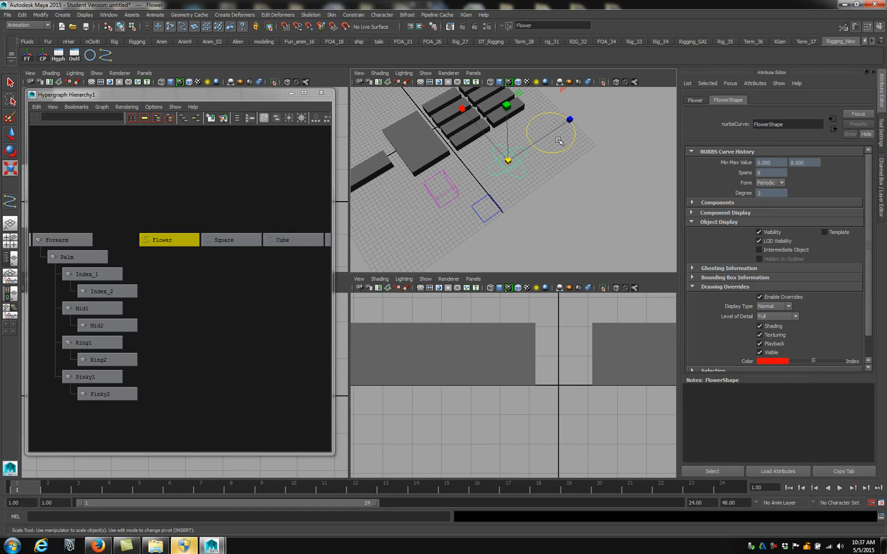
left_click(564, 154)
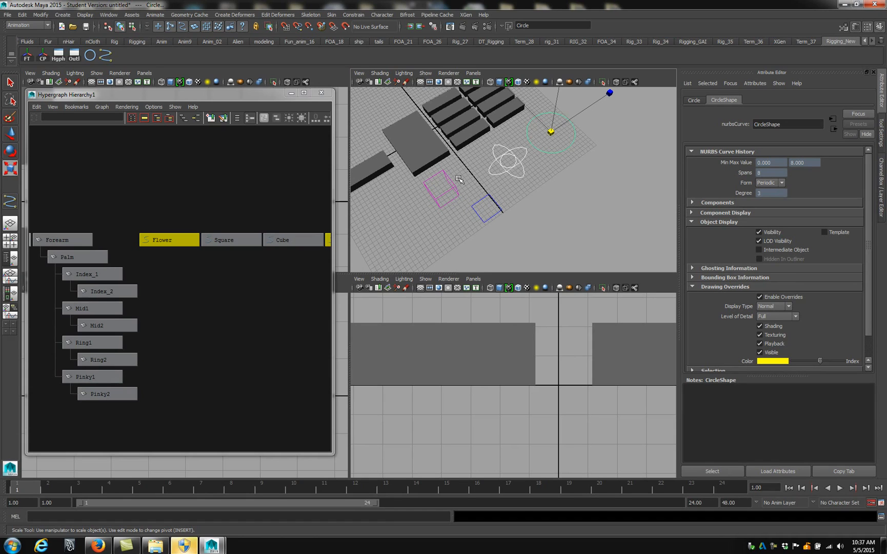
left_click(536, 191)
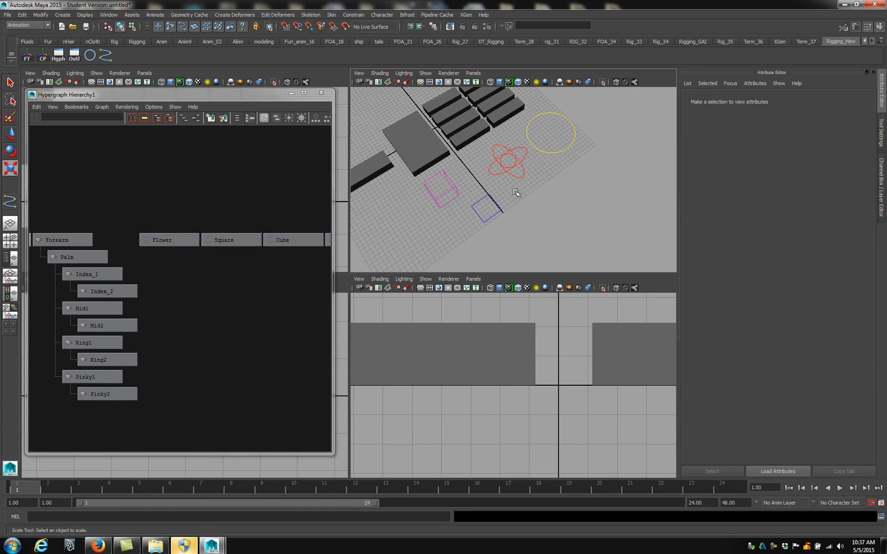
left_click_drag(517, 195, 534, 187, "alt")
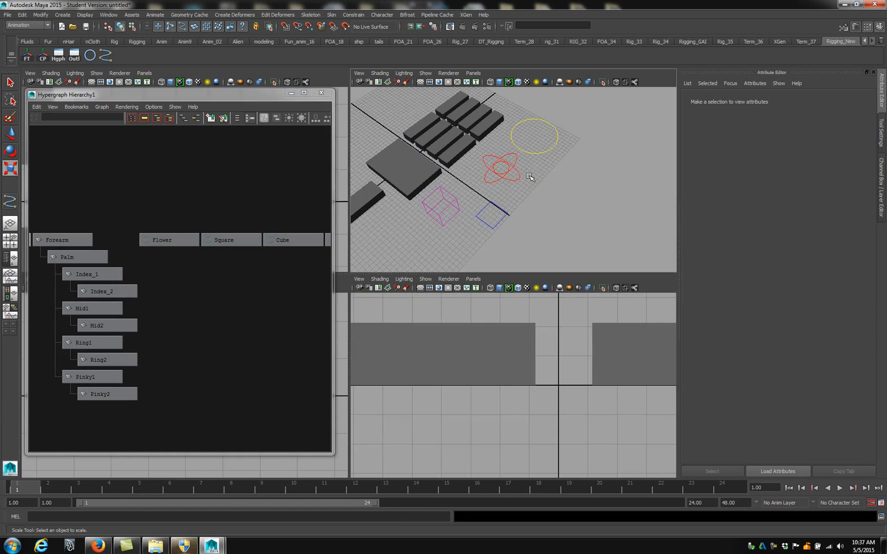
left_click_drag(540, 172, 557, 165, "alt")
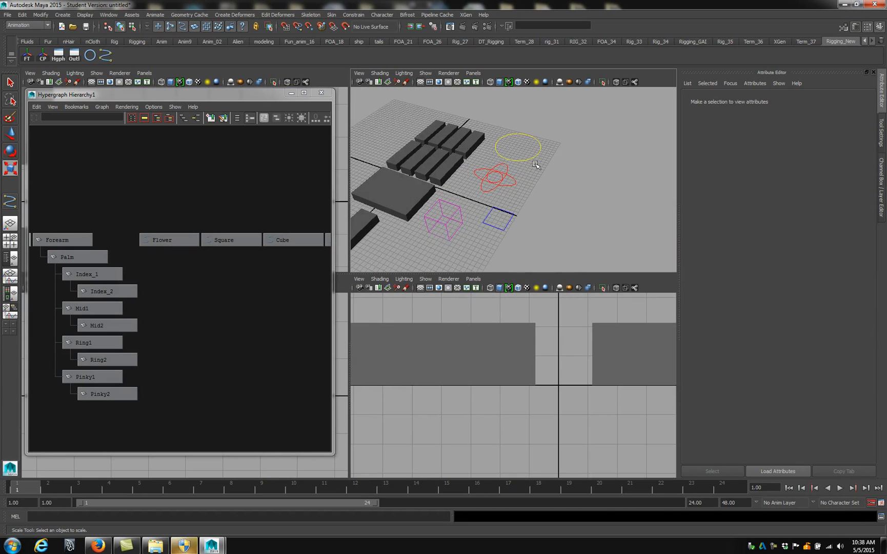
middle_click_drag(451, 234, 502, 235, "alt")
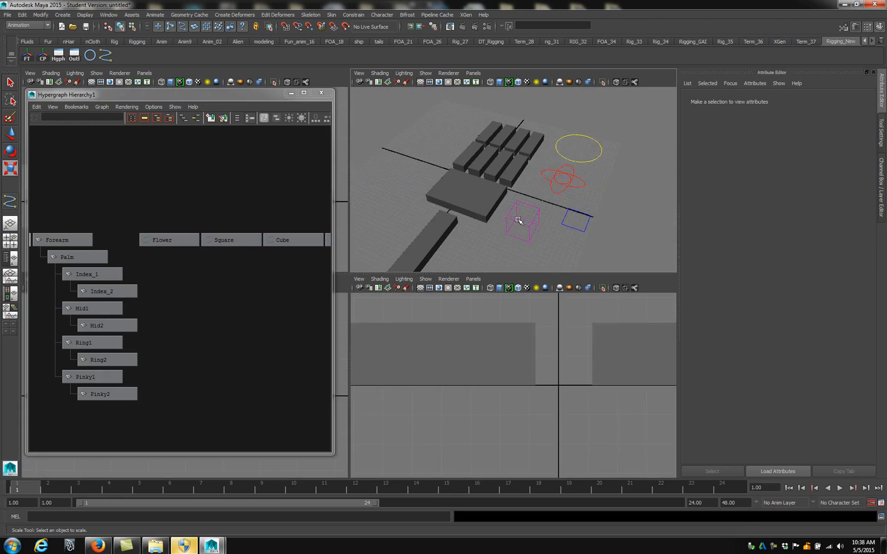
left_click_drag(551, 212, 500, 235, "alt")
middle_click_drag(500, 236, 477, 197, "alt")
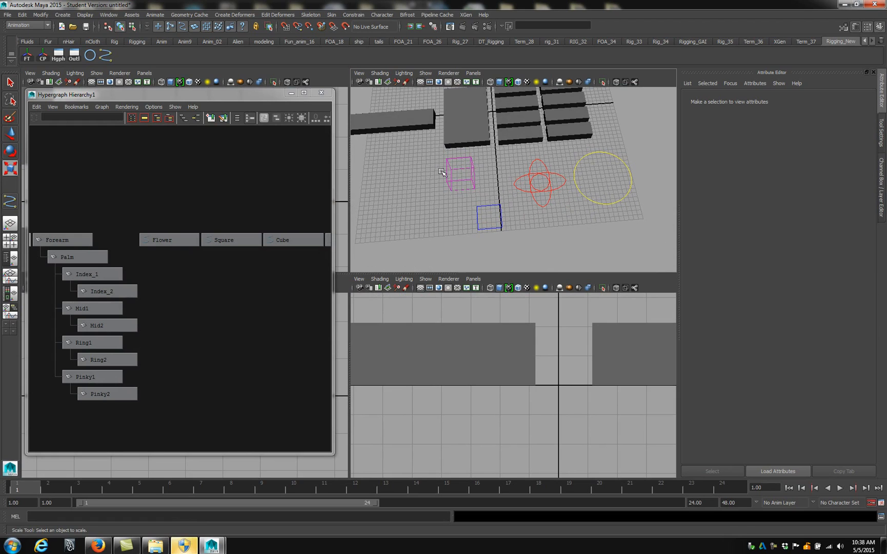
left_click_drag(543, 193, 533, 176, "alt")
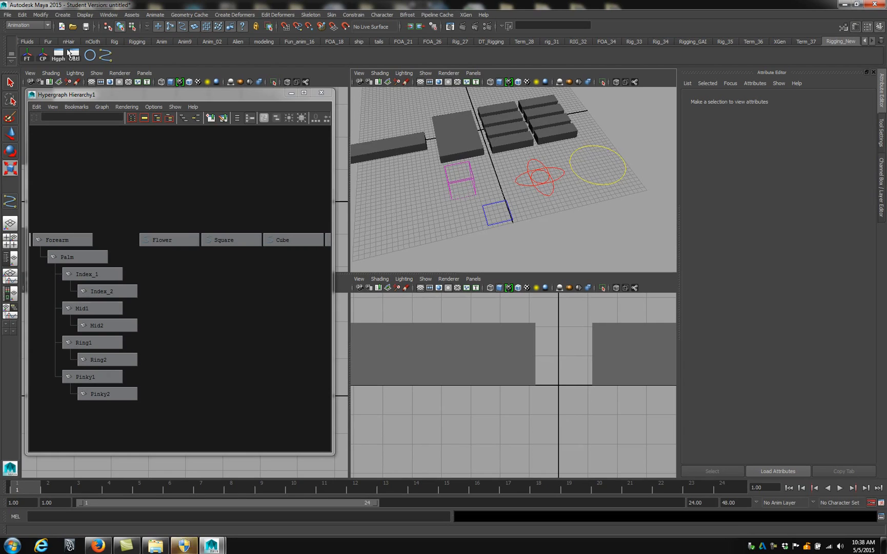
left_click_drag(478, 170, 549, 177, "alt")
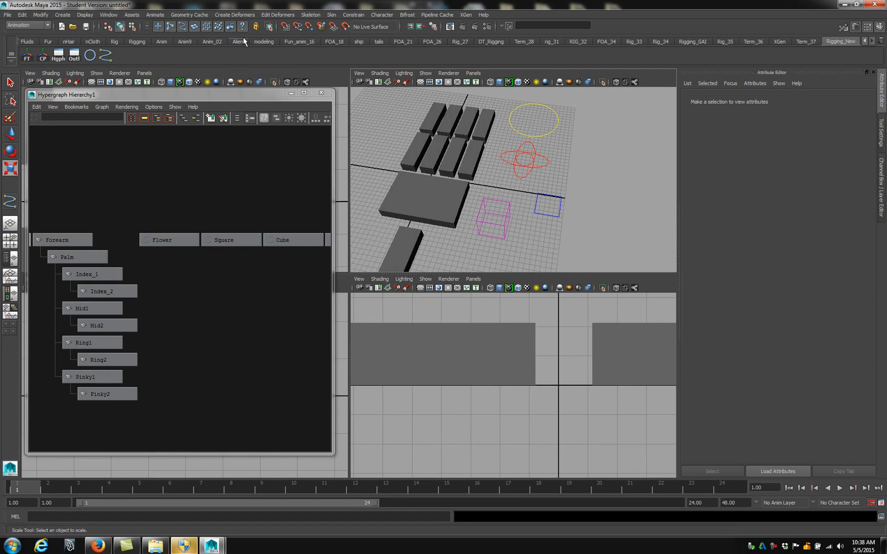